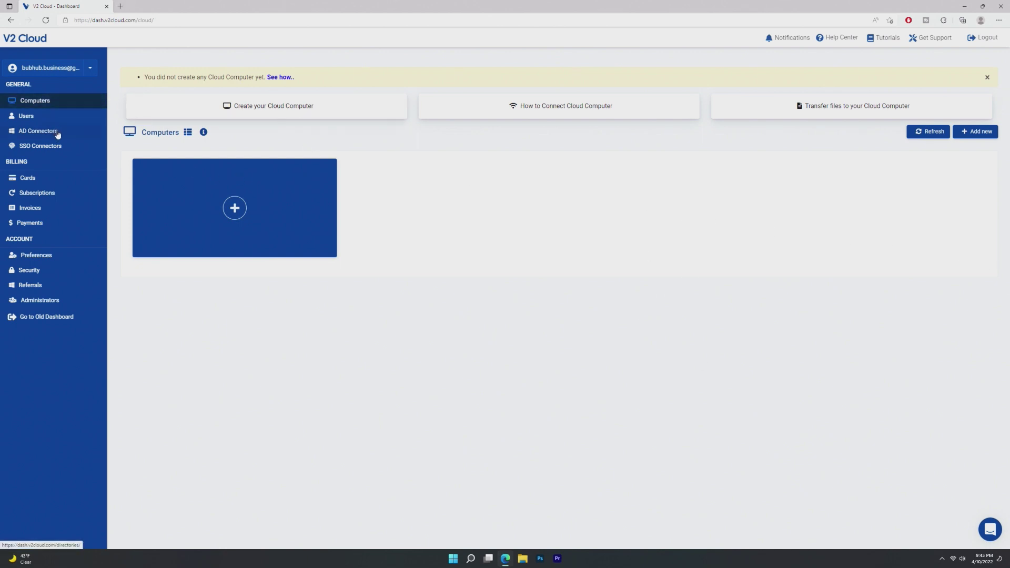
# Step: Open the Create Cloud Computer wizard from the + tile, landing on location selection
pyautogui.click(243, 189)
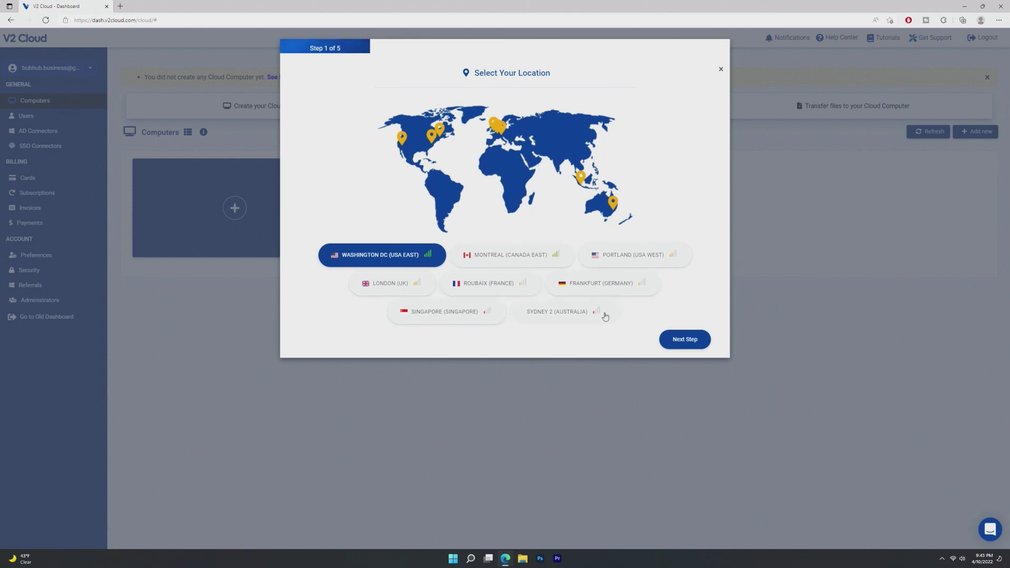
# Step: Keep Washington DC, compare Basic and Business plans, and choose the Basic The Magnate plan ($240/mo)
pyautogui.click(678, 340)
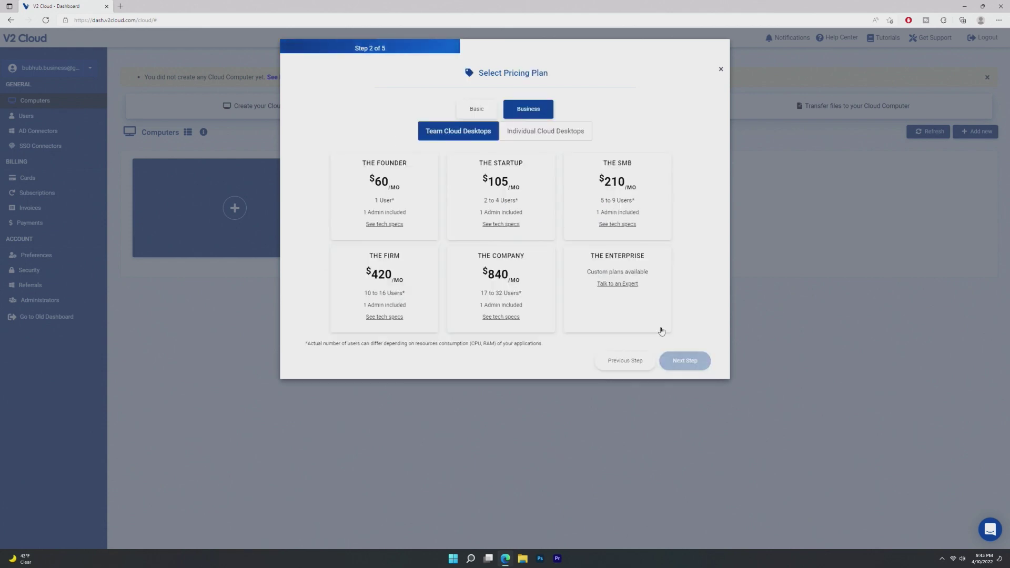
pyautogui.click(476, 116)
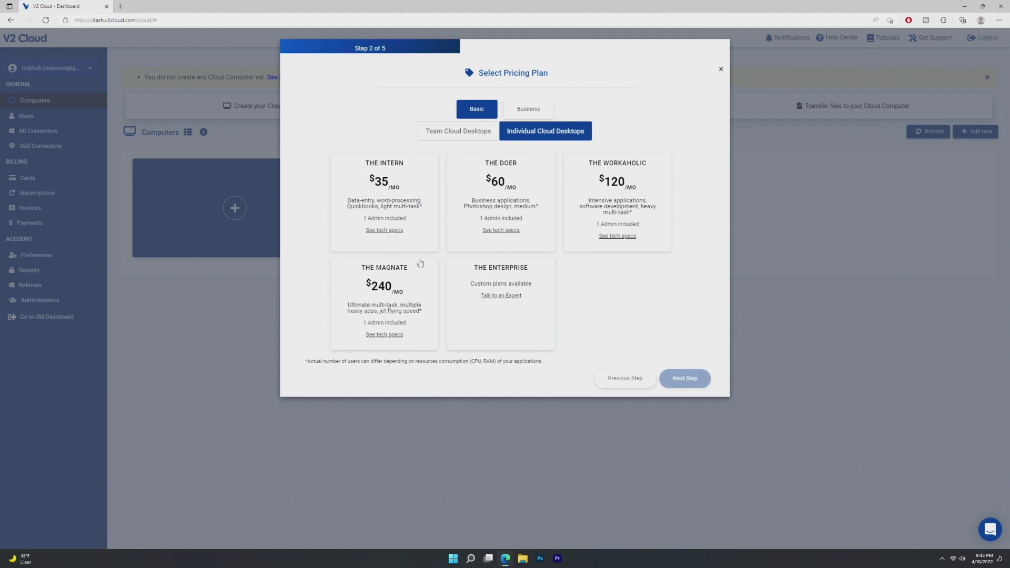
pyautogui.click(477, 131)
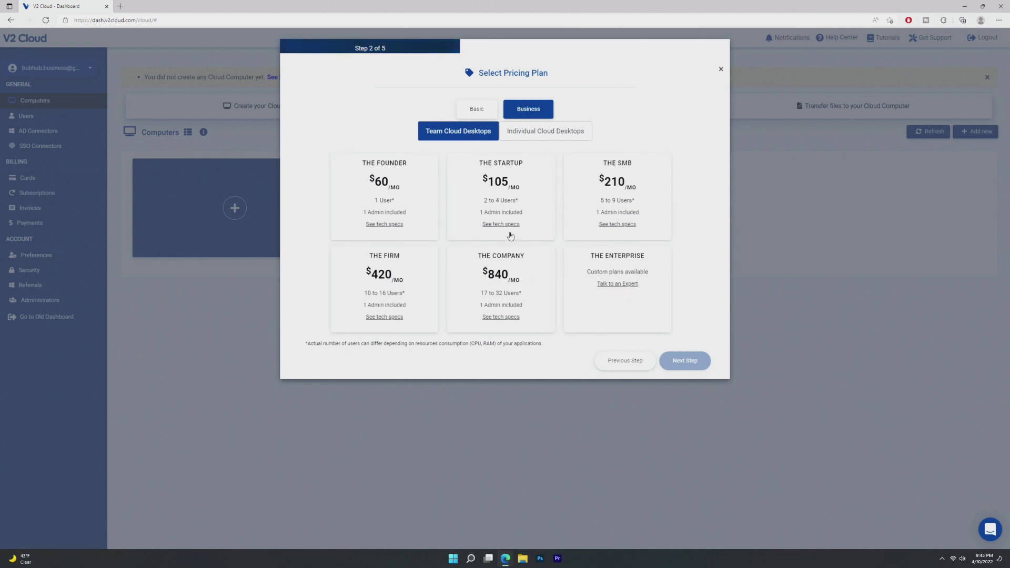
pyautogui.click(543, 130)
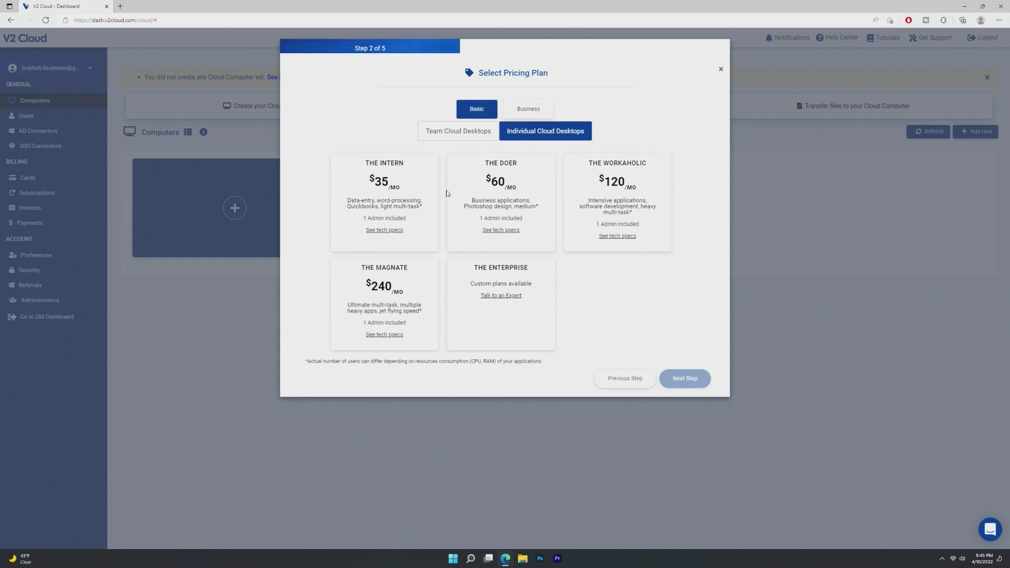
pyautogui.click(423, 286)
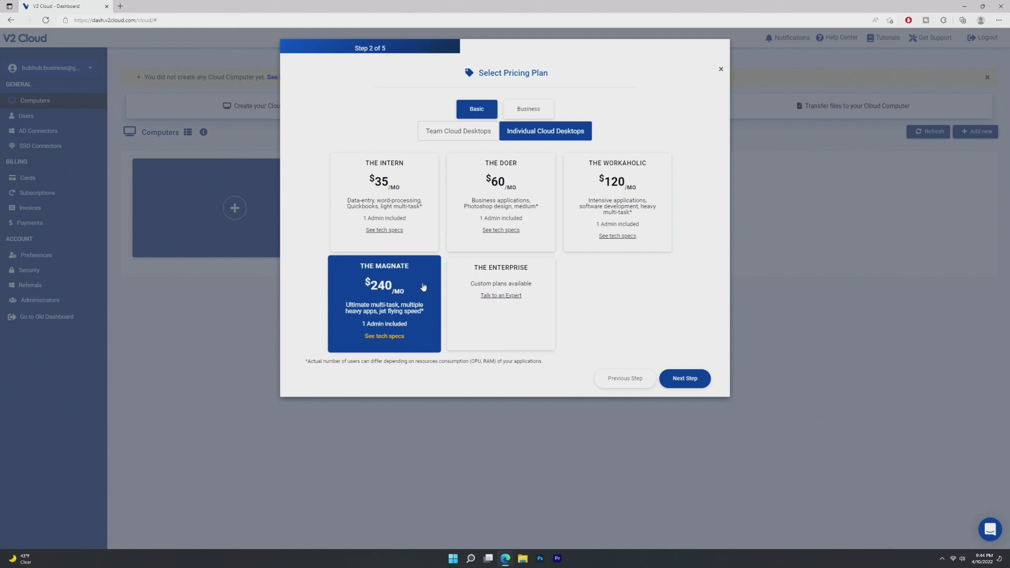
pyautogui.click(685, 378)
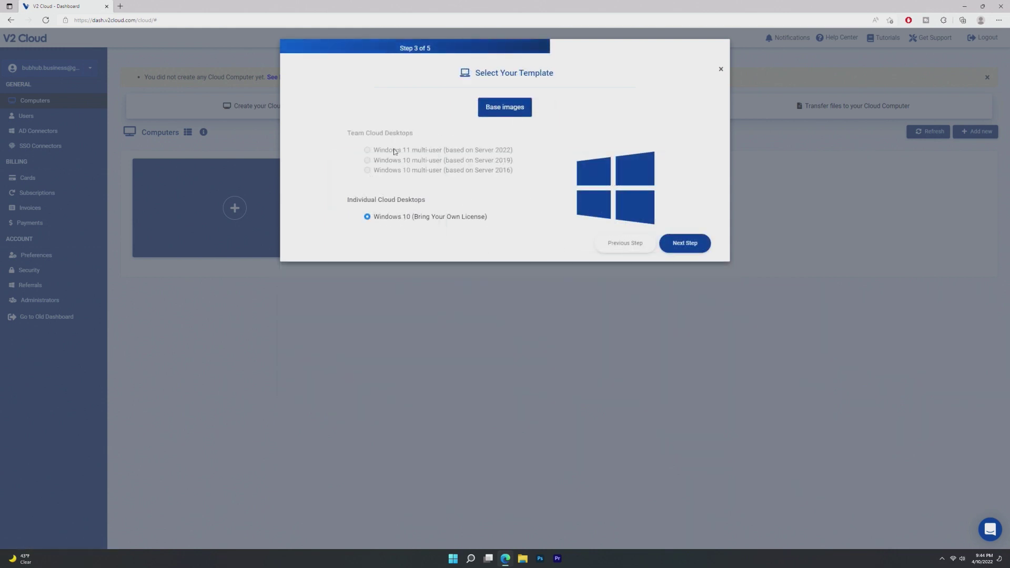
# Step: Keep the Windows 10 (Bring Your Own License) template and the recommended private IP setting
pyautogui.moveTo(356, 136); pyautogui.dragTo(424, 133)
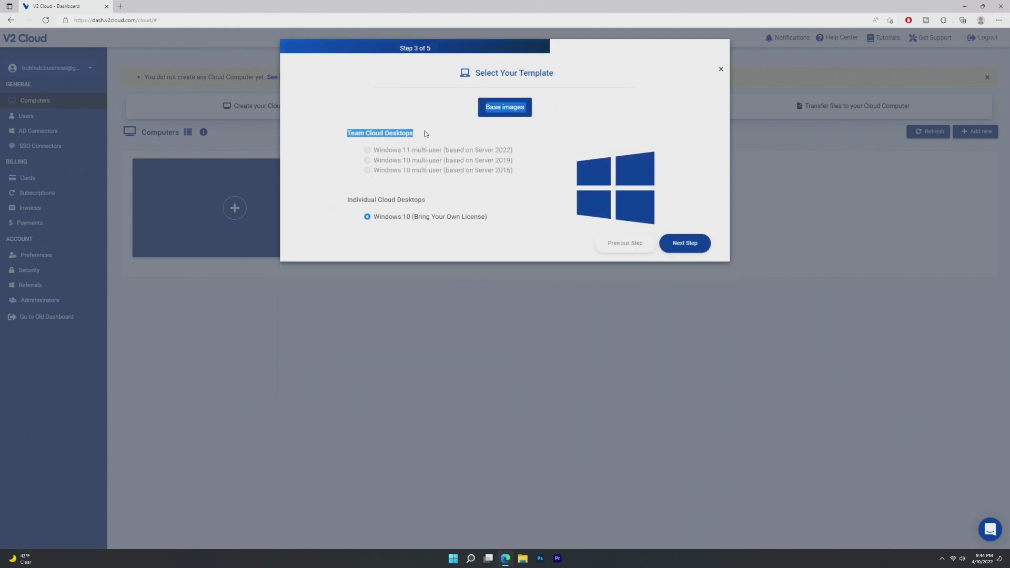
pyautogui.click(389, 150)
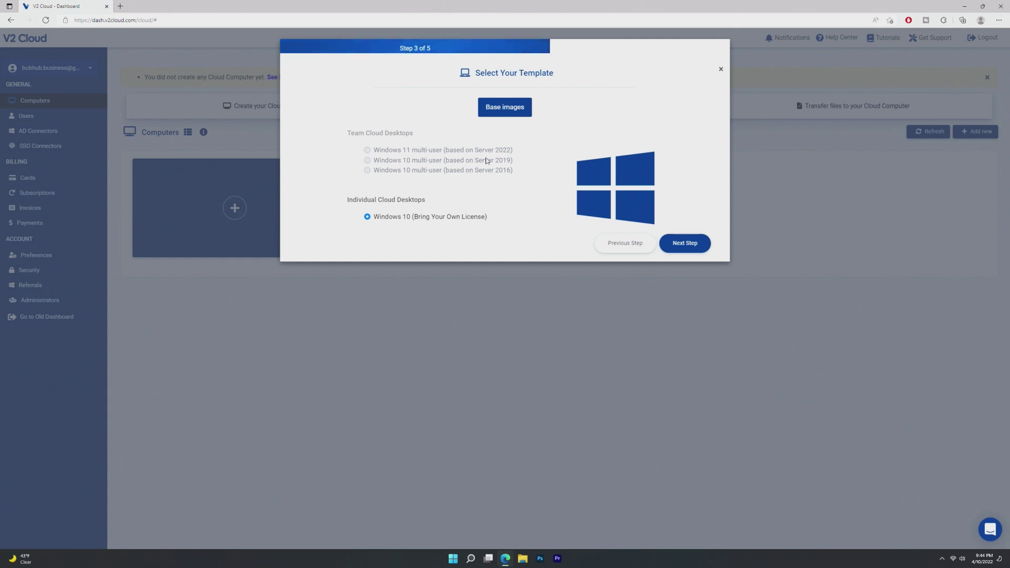
pyautogui.tripleClick(363, 219)
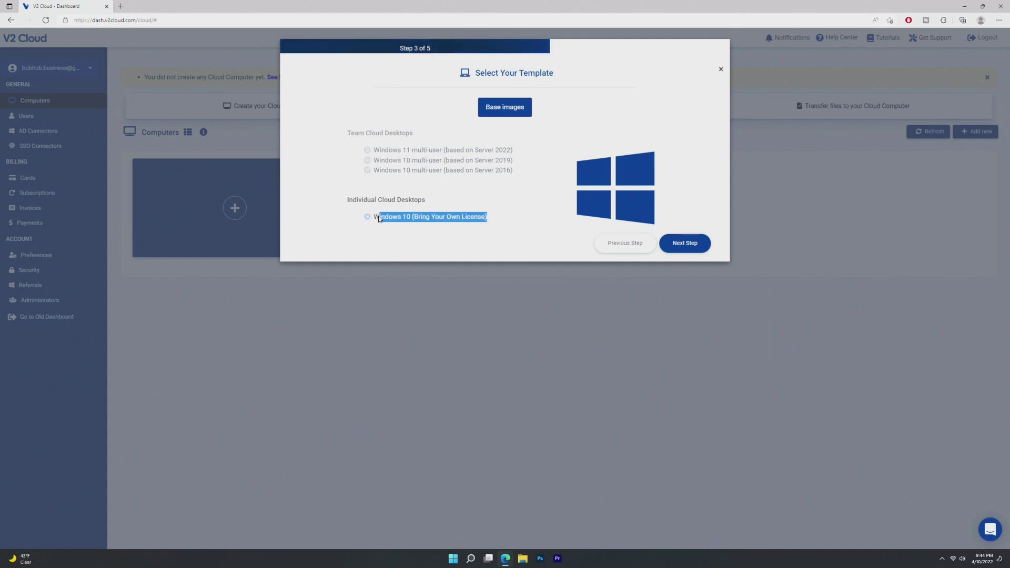
pyautogui.click(384, 226)
pyautogui.click(685, 242)
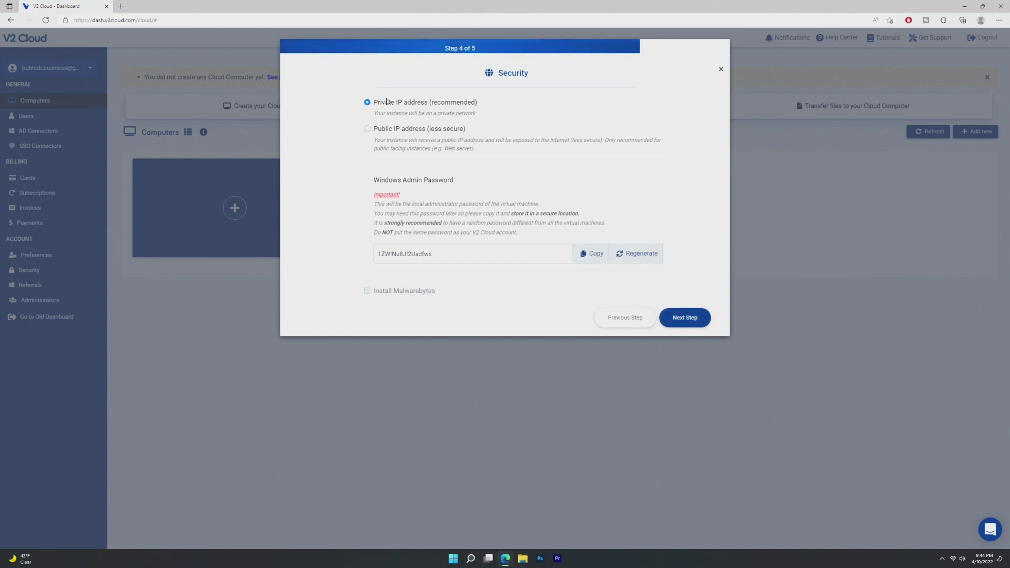
pyautogui.moveTo(477, 102); pyautogui.dragTo(465, 108)
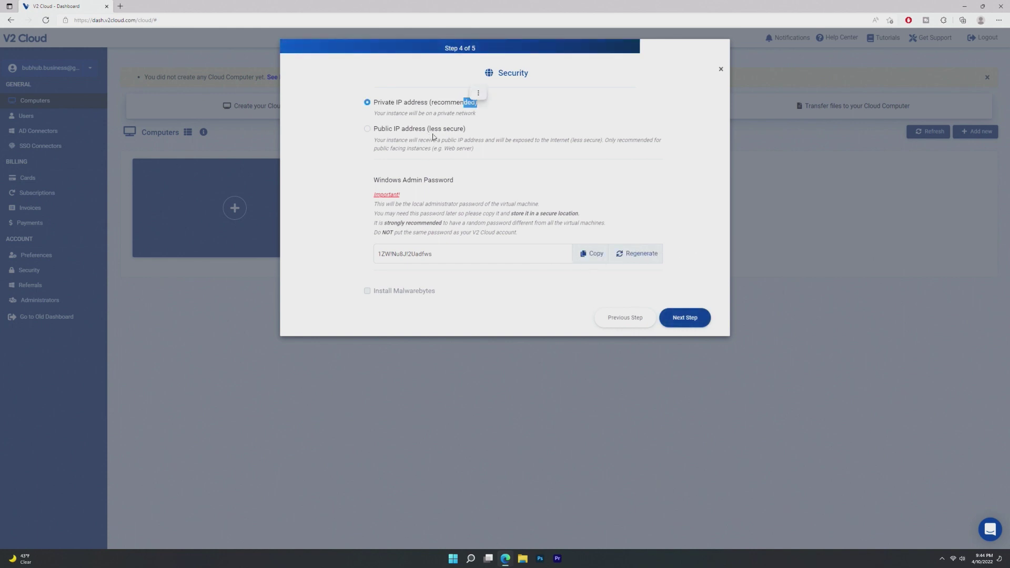
pyautogui.click(467, 104)
# Step: Review the admin password and the $240/mo Test PC 1 summary, then accept the terms
pyautogui.tripleClick(391, 257)
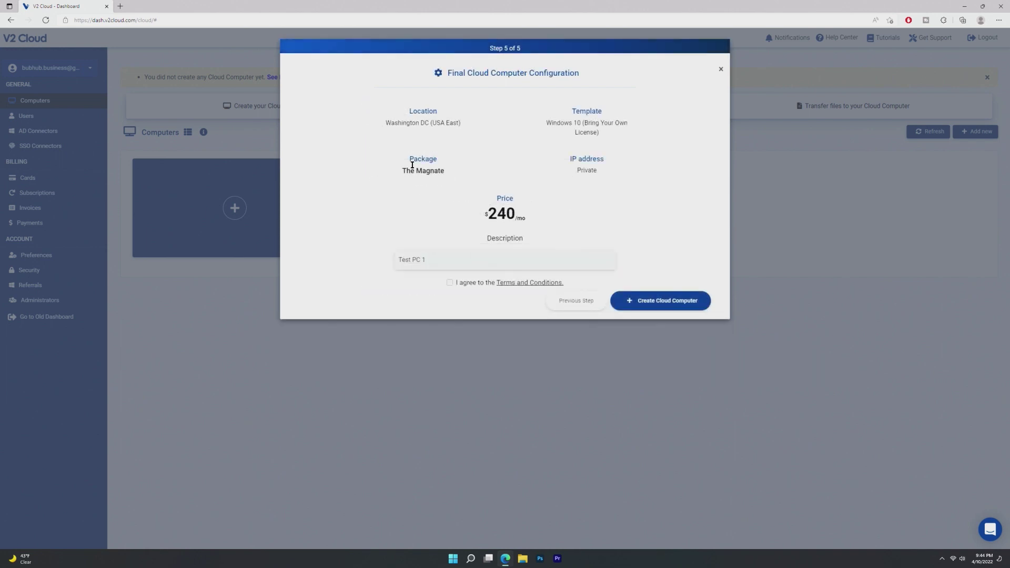
pyautogui.moveTo(360, 100); pyautogui.dragTo(594, 87)
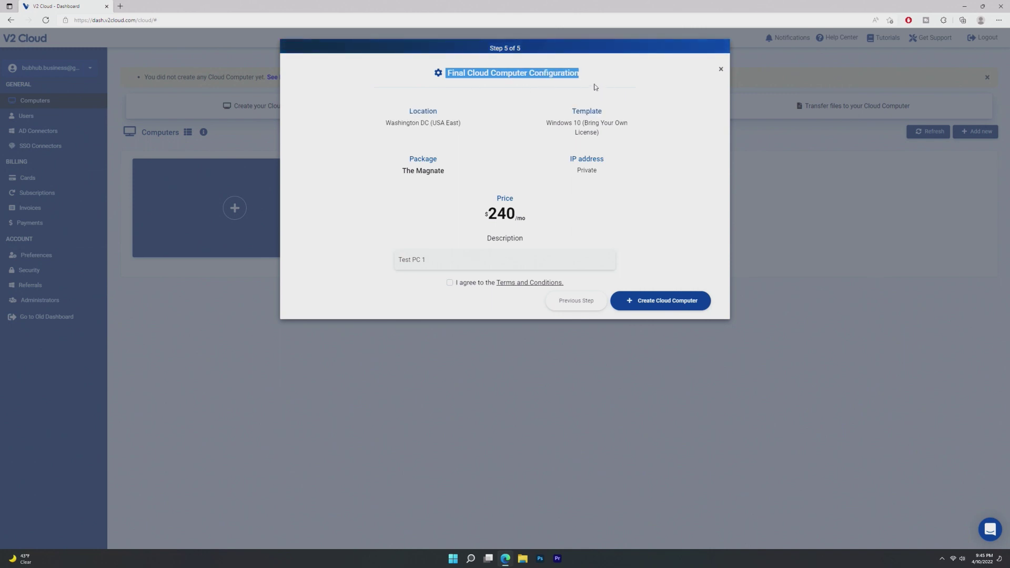
pyautogui.moveTo(545, 122); pyautogui.dragTo(629, 134)
pyautogui.moveTo(484, 214); pyautogui.dragTo(530, 217)
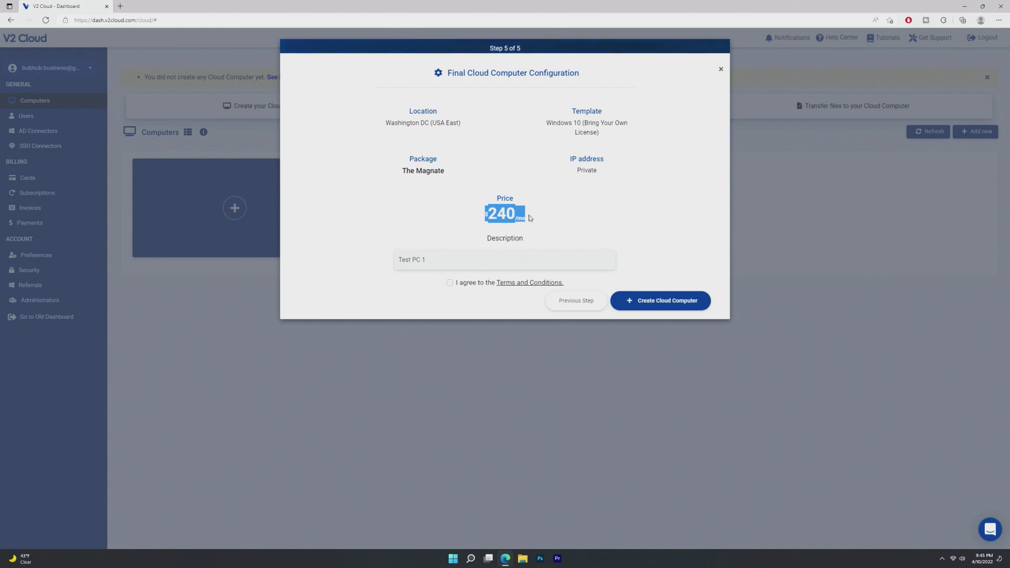
pyautogui.click(454, 285)
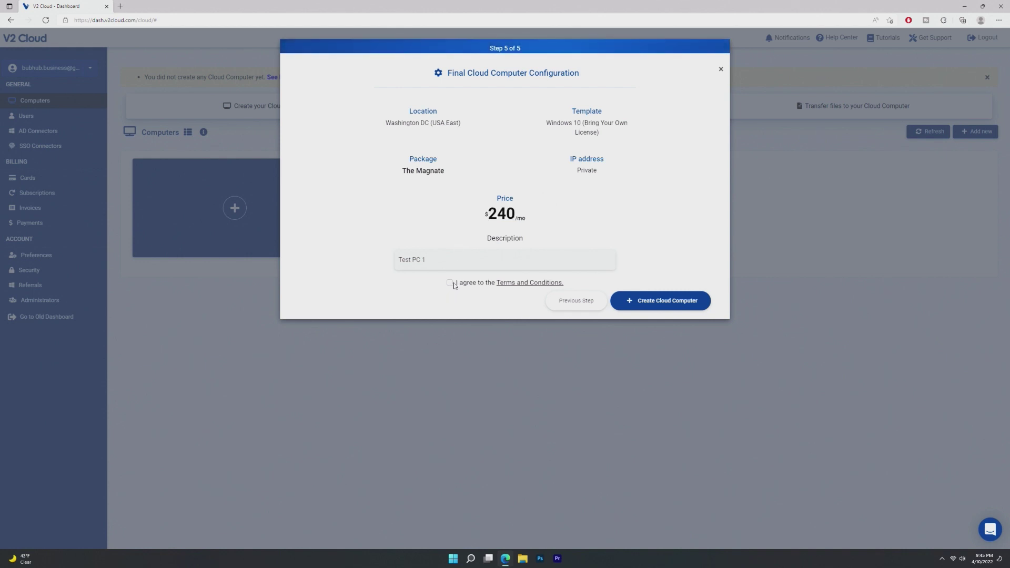
pyautogui.click(452, 284)
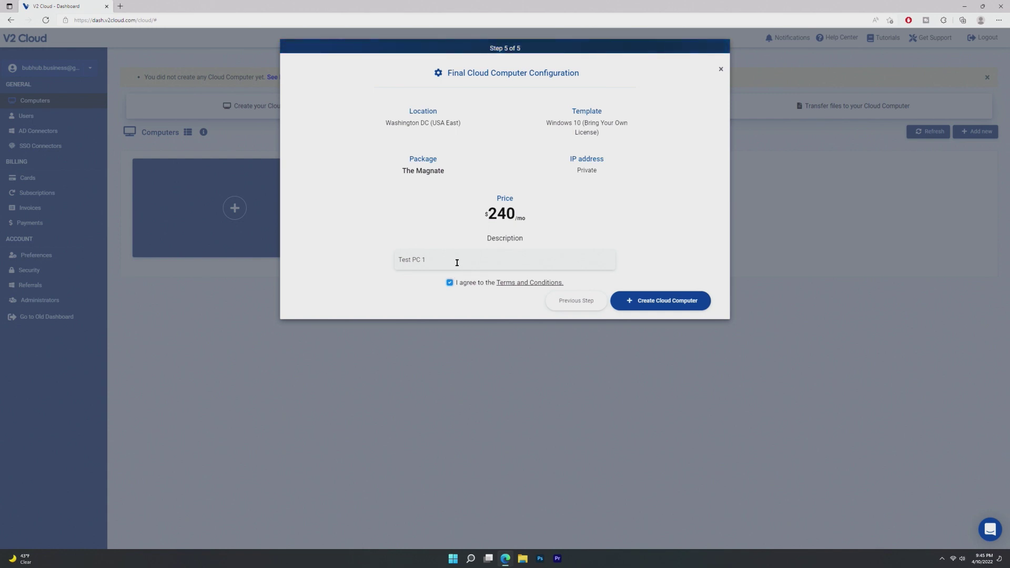
# Step: Create Test PC 1, then start a second computer in Washington DC on The Doer business plan
pyautogui.click(689, 308)
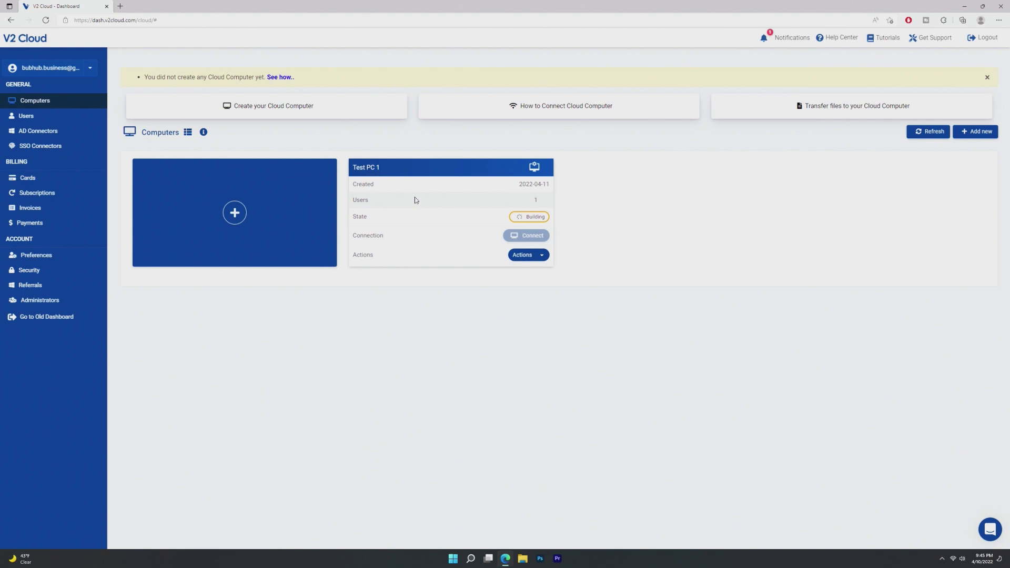
pyautogui.click(239, 237)
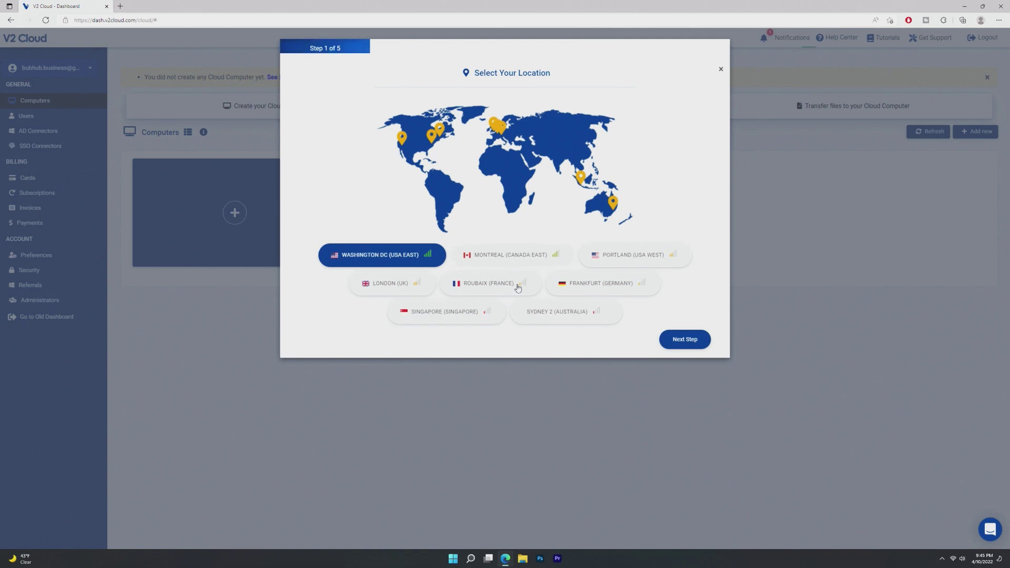
pyautogui.click(669, 341)
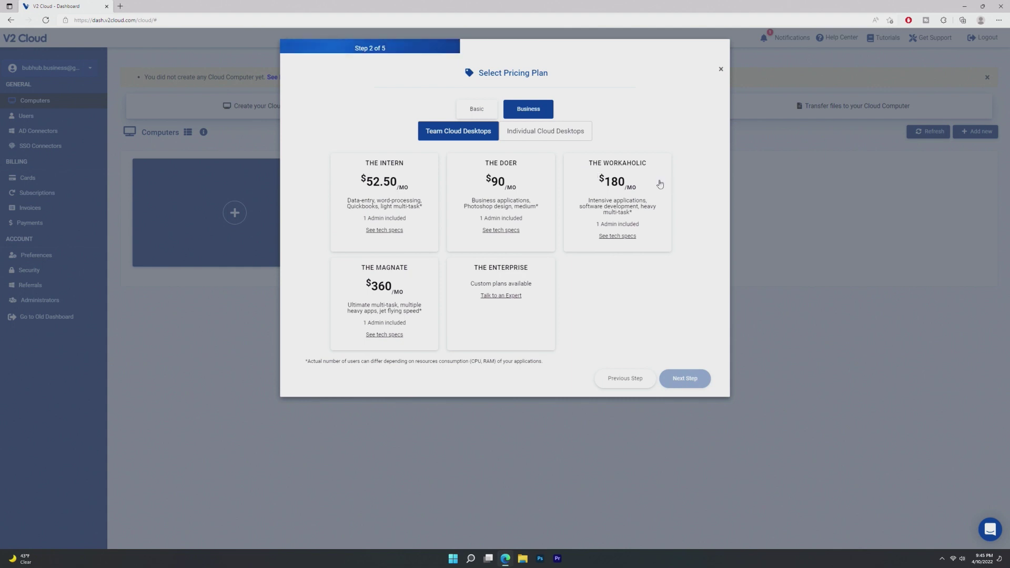
pyautogui.click(538, 192)
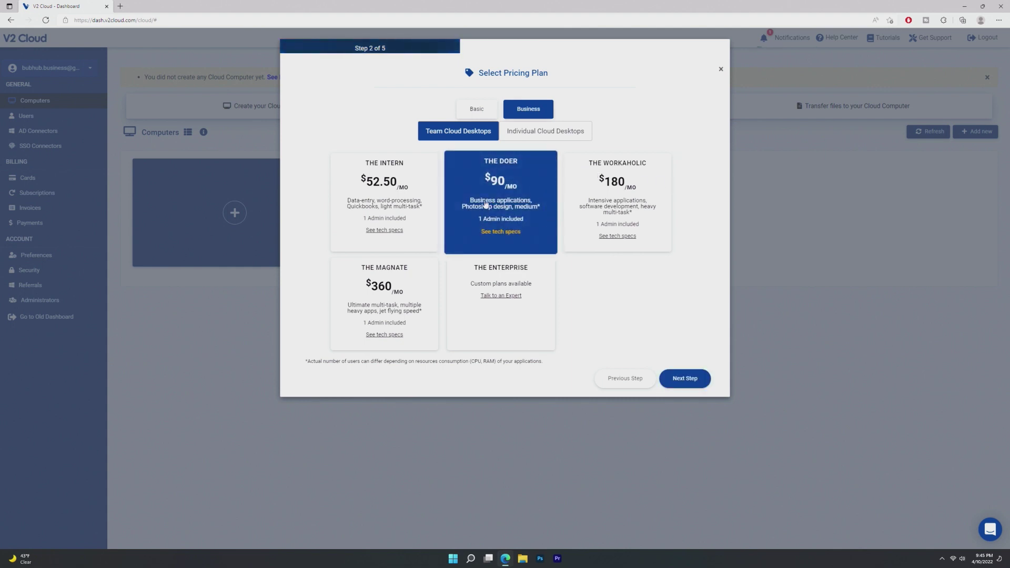
pyautogui.moveTo(470, 201); pyautogui.dragTo(593, 282)
pyautogui.click(523, 216)
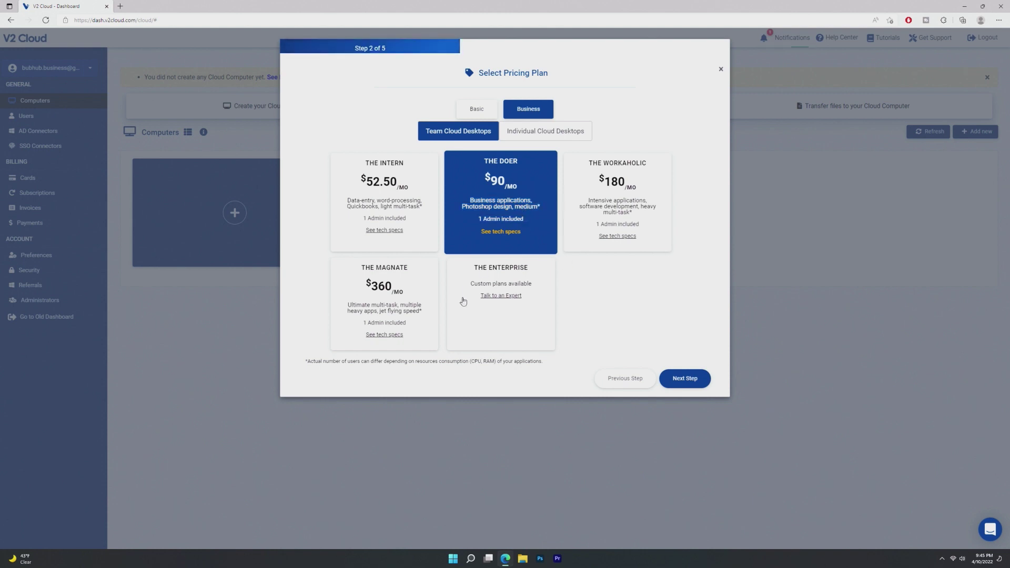
pyautogui.click(685, 378)
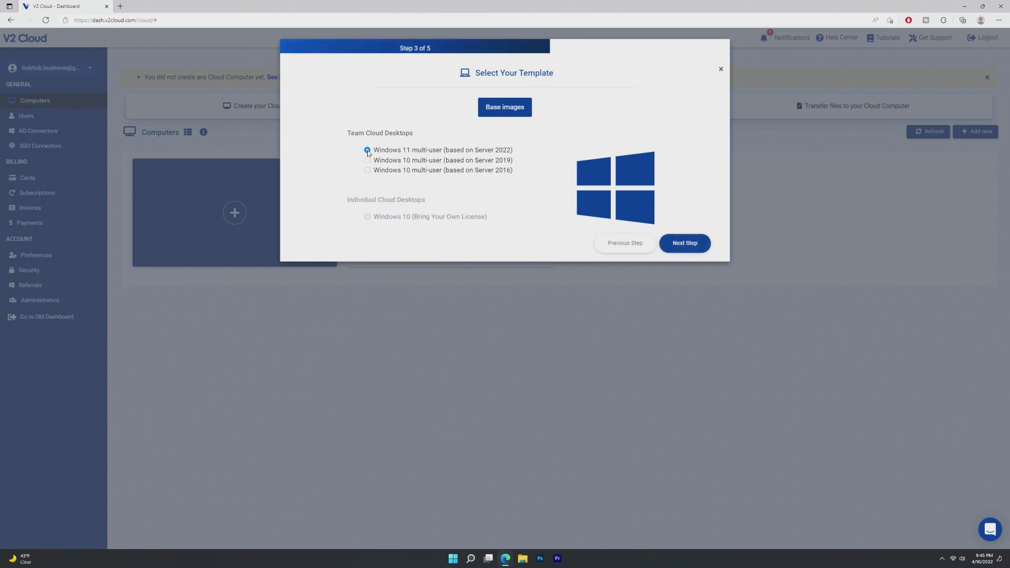
# Step: Choose the Windows 11 multi-user (Server 2022) template, rename it Test PC 2, and create it
pyautogui.moveTo(370, 161); pyautogui.dragTo(490, 163)
pyautogui.click(517, 159)
pyautogui.click(513, 152)
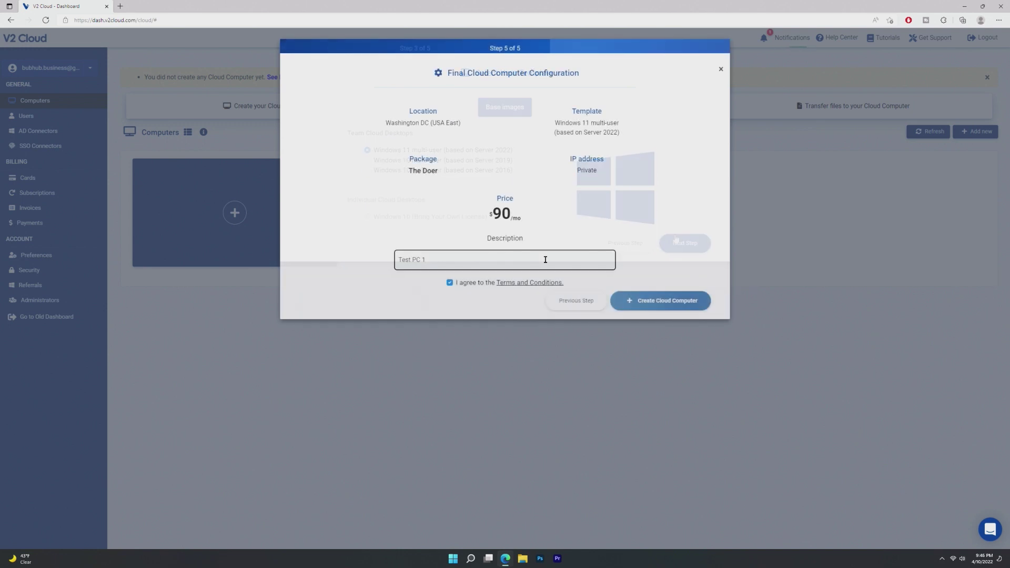
pyautogui.press('BackSpace')
pyautogui.write('2')
pyautogui.moveTo(563, 235)
pyautogui.mouseDown()
pyautogui.moveTo(475, 209)
pyautogui.moveTo(564, 222)
pyautogui.mouseUp()
pyautogui.click(481, 217)
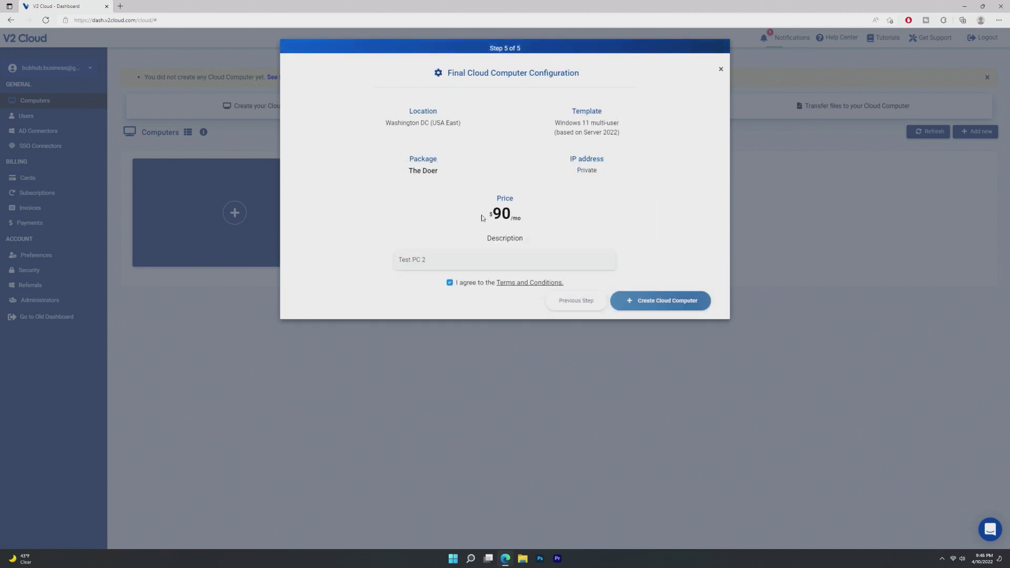
pyautogui.moveTo(554, 123); pyautogui.dragTo(648, 141)
pyautogui.click(671, 310)
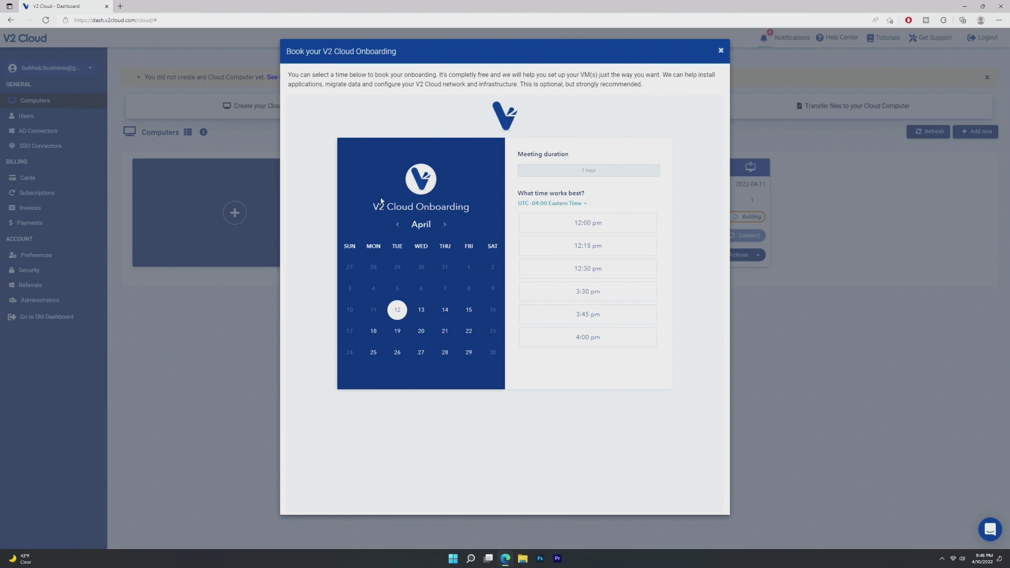
# Step: Close the onboarding-booking calendar to reveal Test PC 1 and Test PC 2 building on Computers
pyautogui.moveTo(324, 85); pyautogui.dragTo(649, 86)
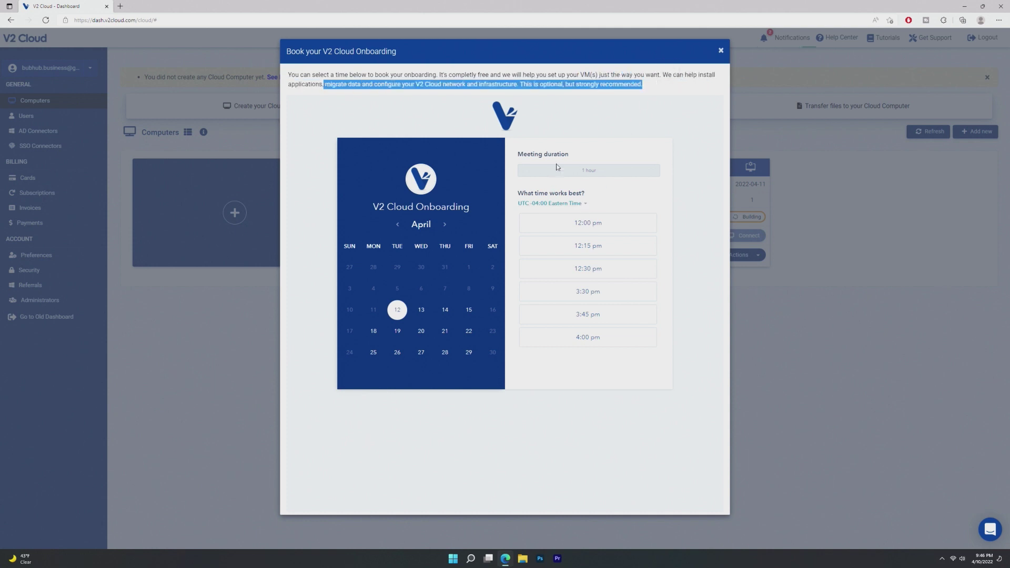
pyautogui.click(537, 105)
pyautogui.click(721, 51)
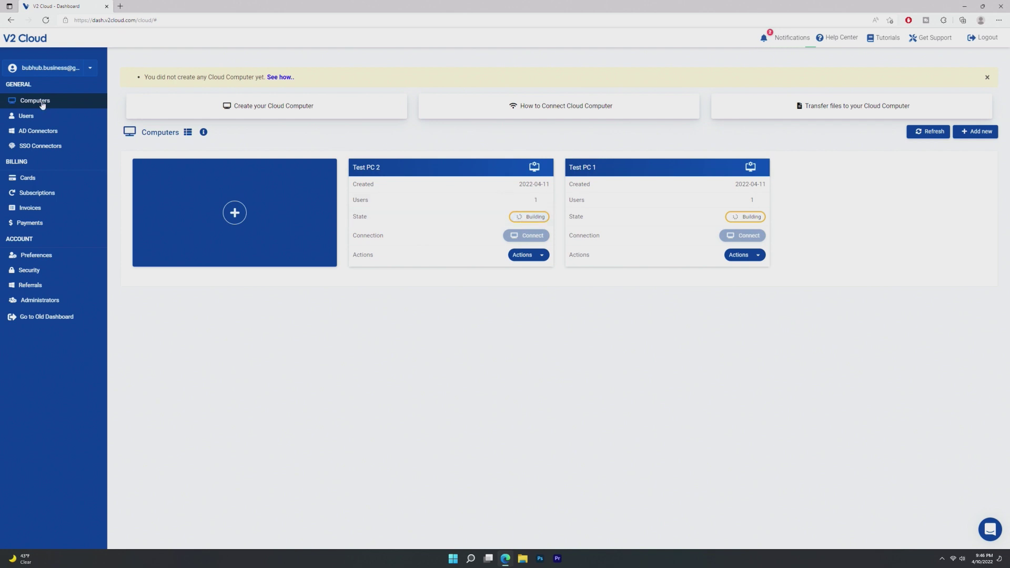
# Step: Check the Users list and the first user's Actions menu, then go to AD Connectors
pyautogui.click(27, 116)
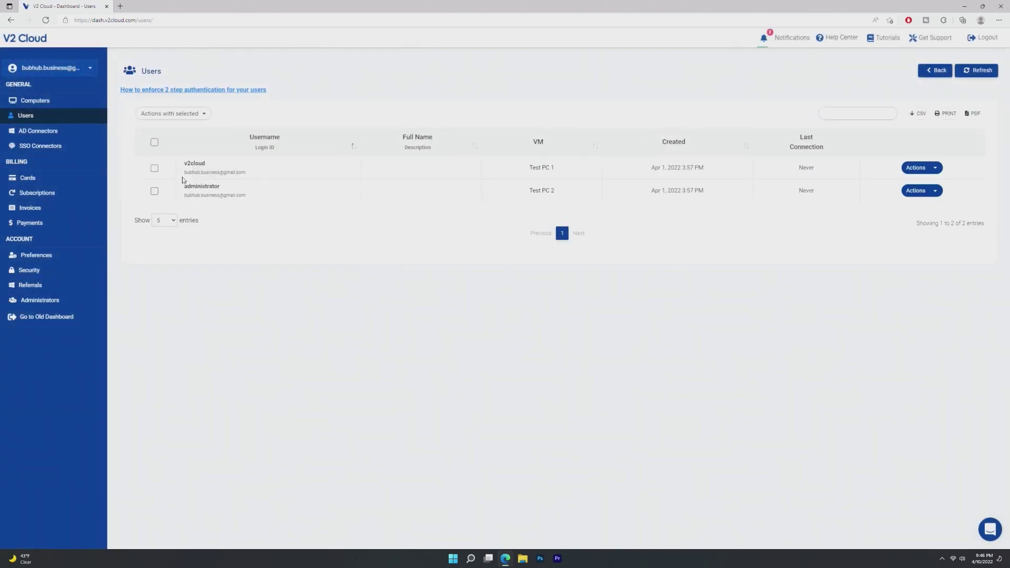
pyautogui.moveTo(190, 186); pyautogui.dragTo(216, 188)
pyautogui.click(215, 187)
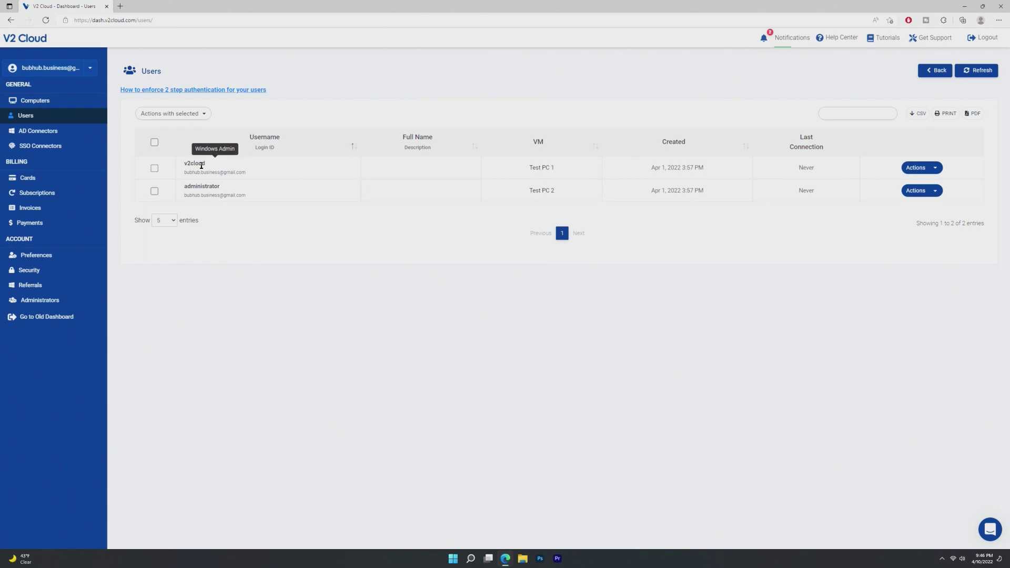
pyautogui.click(928, 171)
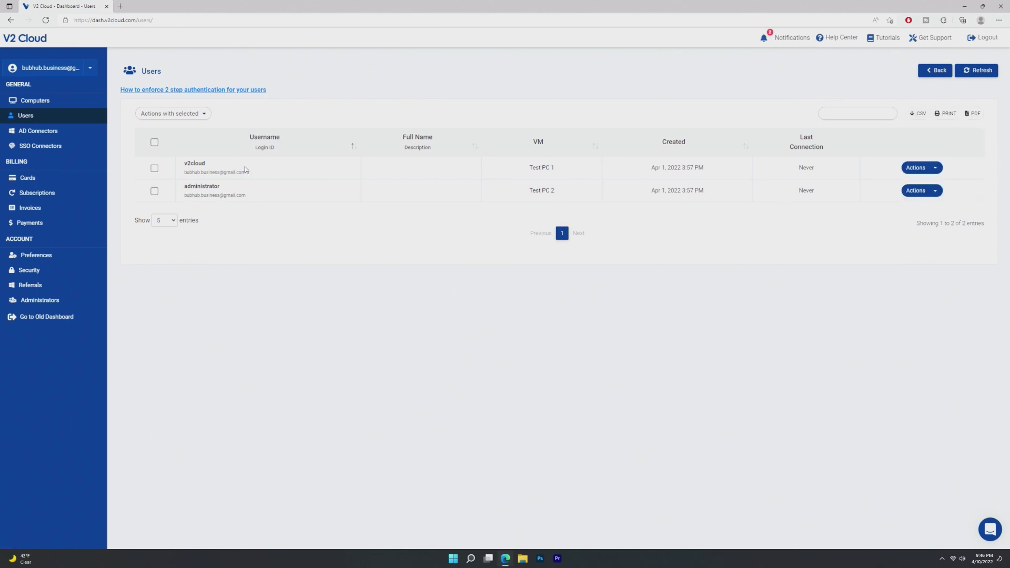
pyautogui.click(64, 138)
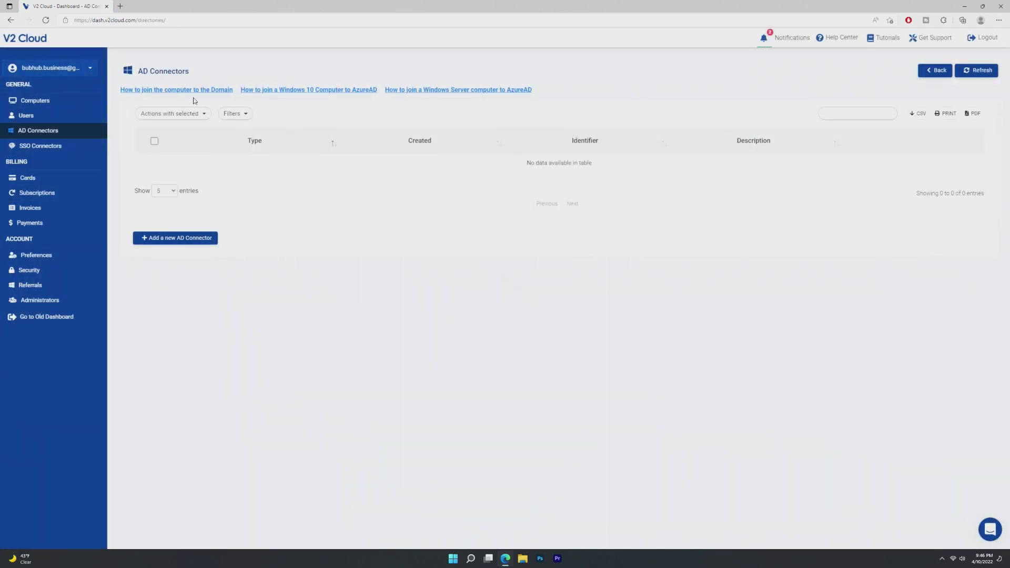
pyautogui.click(196, 90)
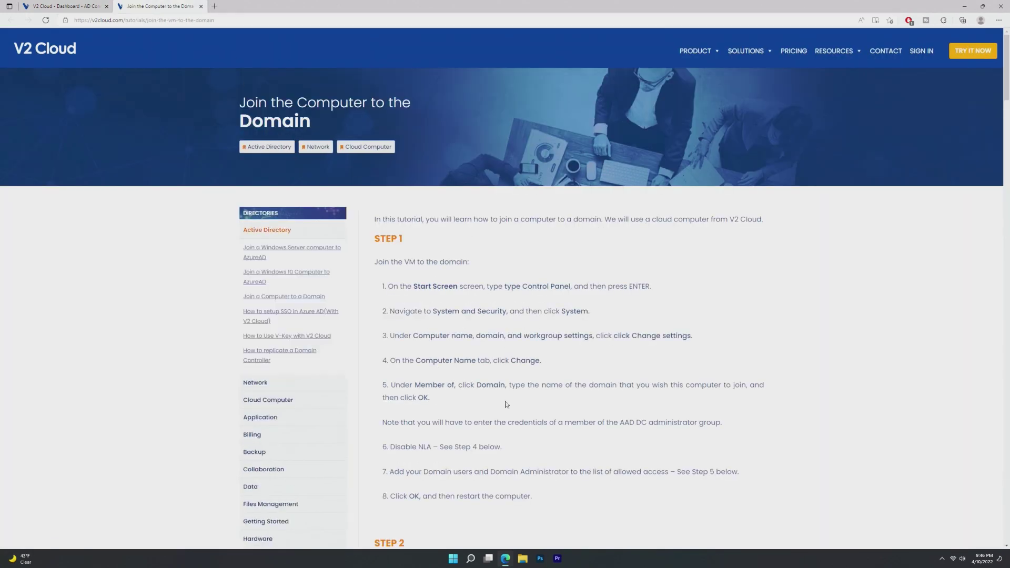
pyautogui.scroll(-6, 252, 60)
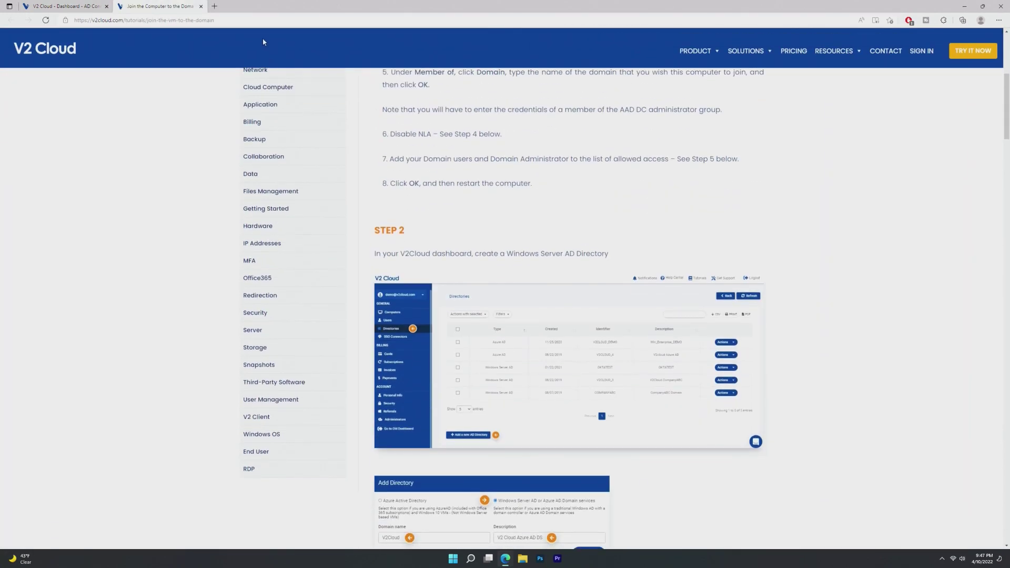
pyautogui.scroll(-3, 536, 414)
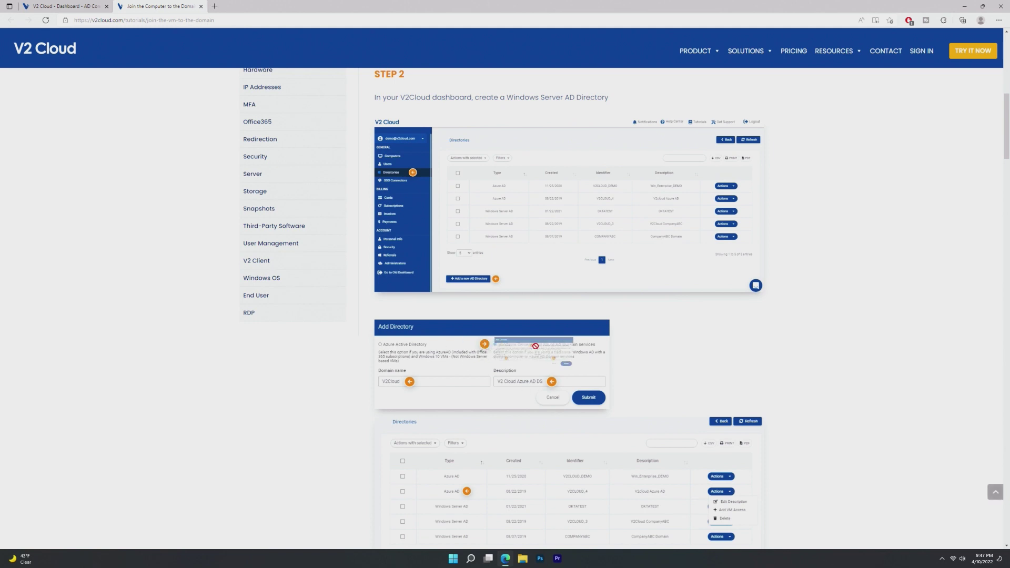
pyautogui.click(200, 7)
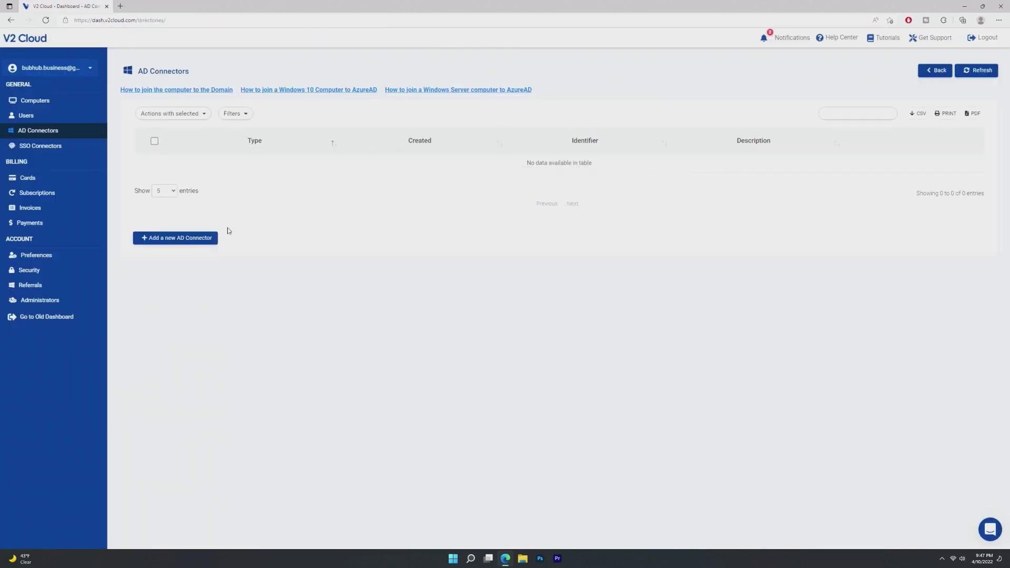
pyautogui.click(191, 238)
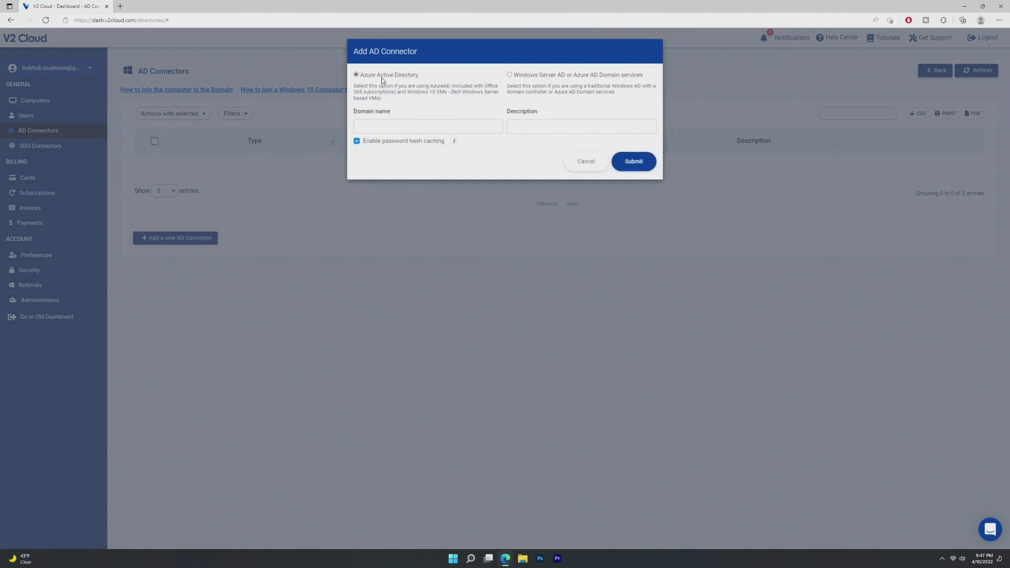
pyautogui.moveTo(359, 78); pyautogui.dragTo(419, 77)
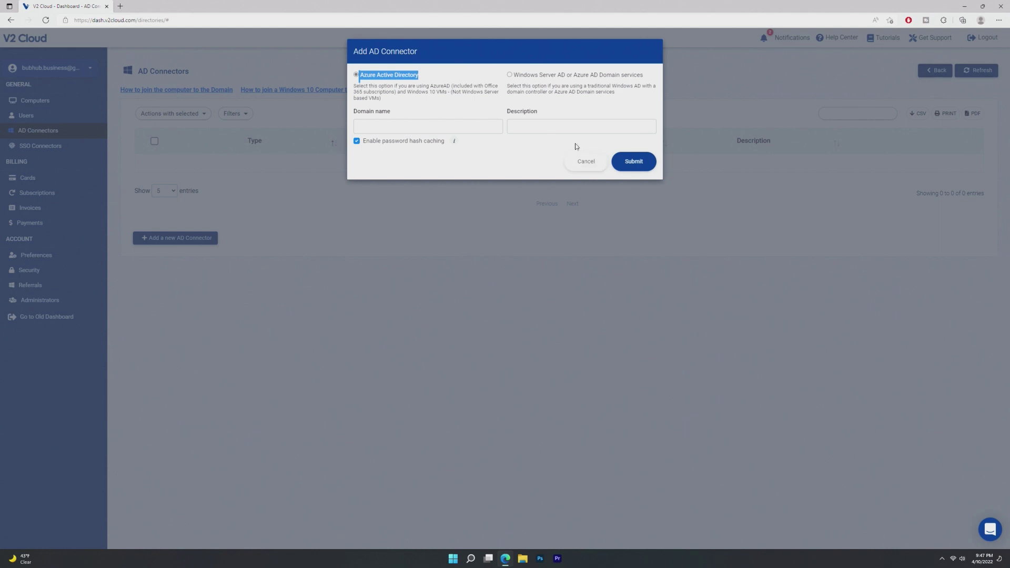
pyautogui.click(575, 162)
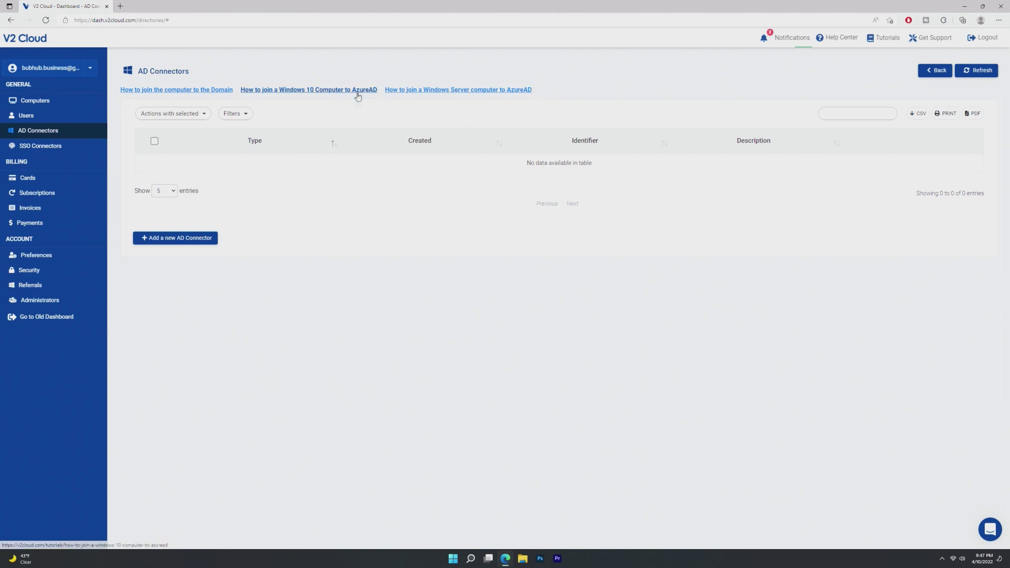
# Step: View the empty SSO Connectors page, start and cancel a new SAML connector, then open Cards
pyautogui.click(90, 148)
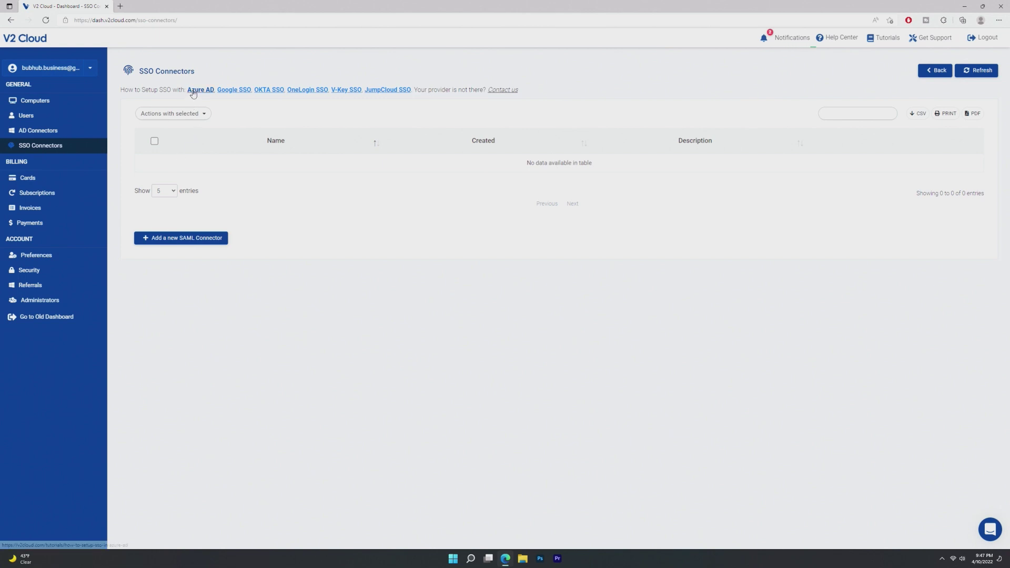
pyautogui.moveTo(185, 89); pyautogui.dragTo(429, 75)
pyautogui.click(436, 78)
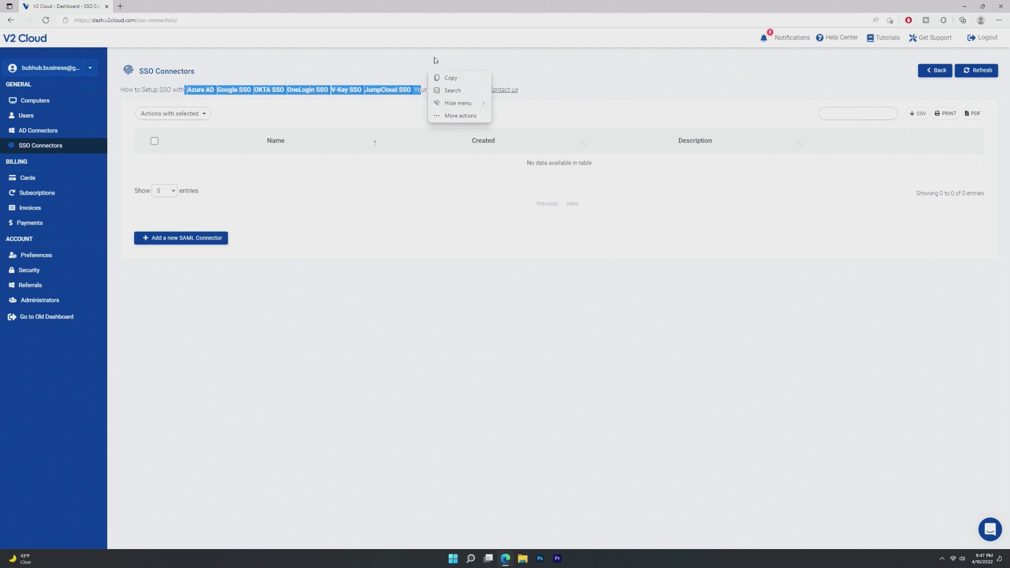
pyautogui.click(435, 62)
pyautogui.click(184, 239)
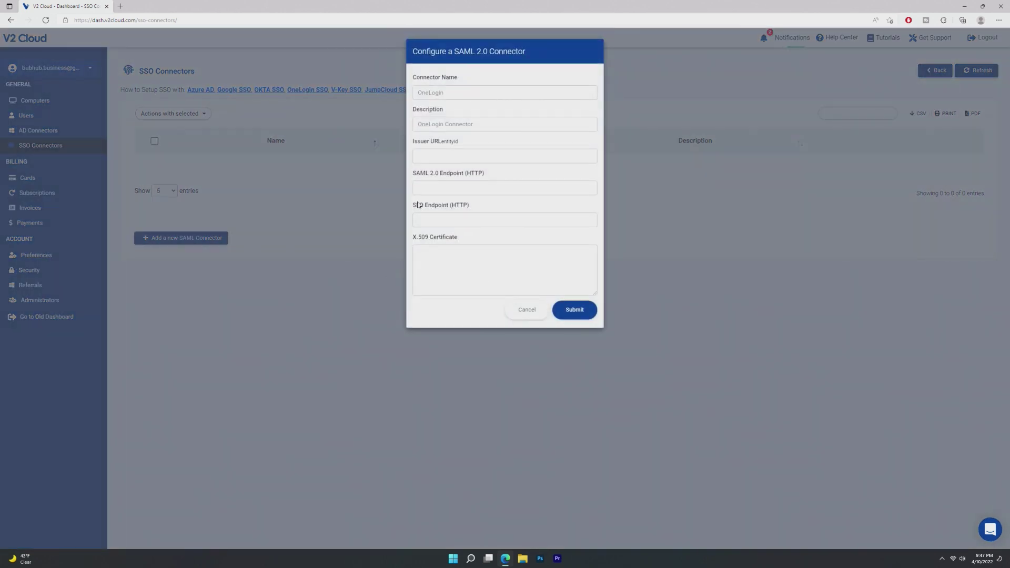
pyautogui.click(525, 310)
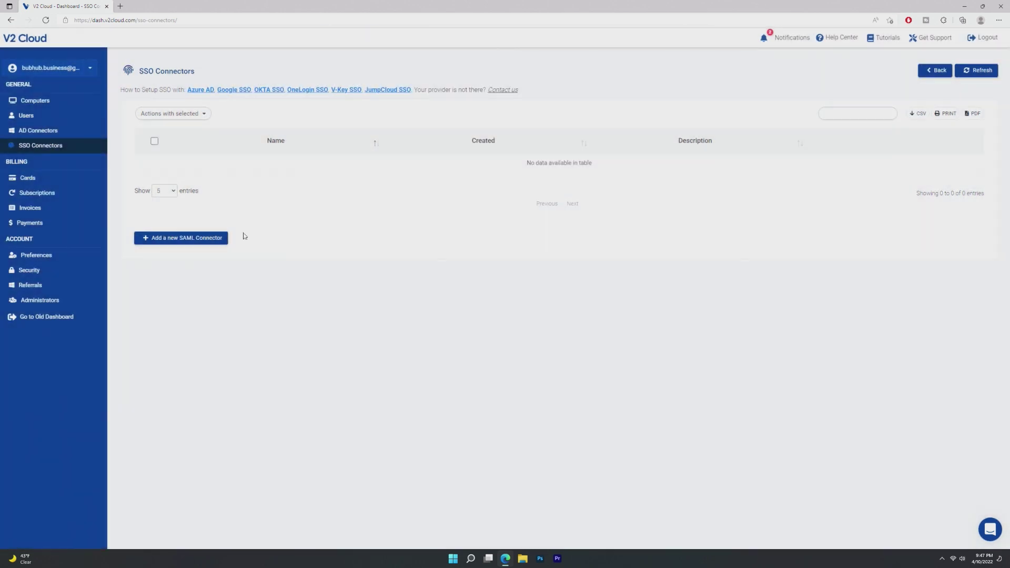
pyautogui.click(61, 181)
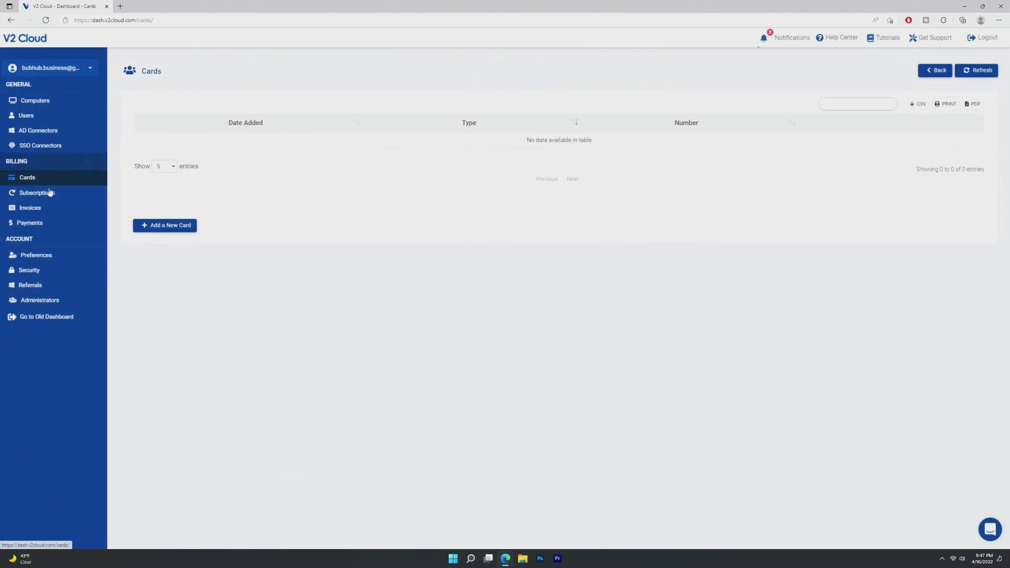
# Step: Check both test PCs' monthly charges under Subscriptions, then view the Invoices page
pyautogui.click(50, 193)
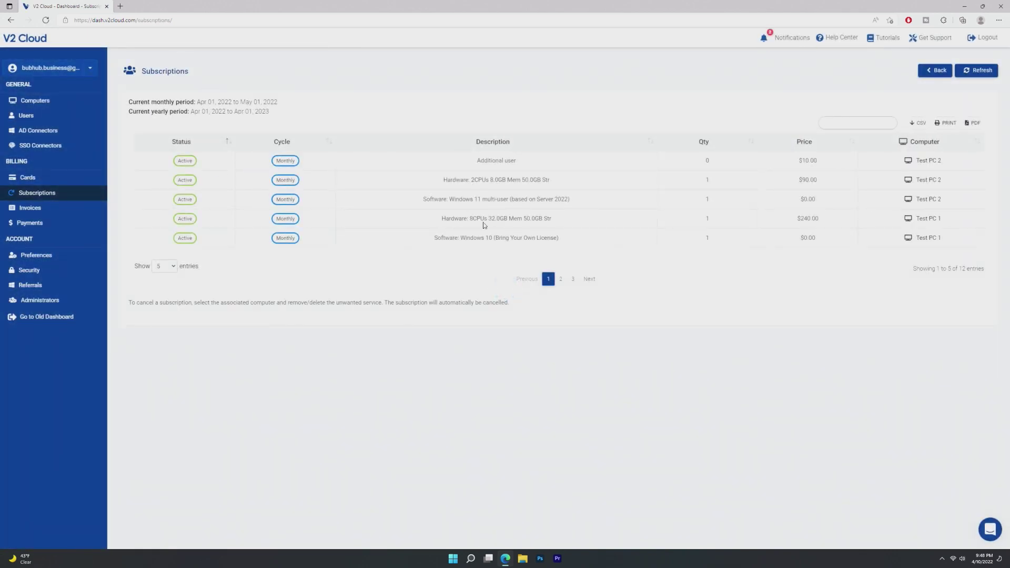
pyautogui.click(56, 208)
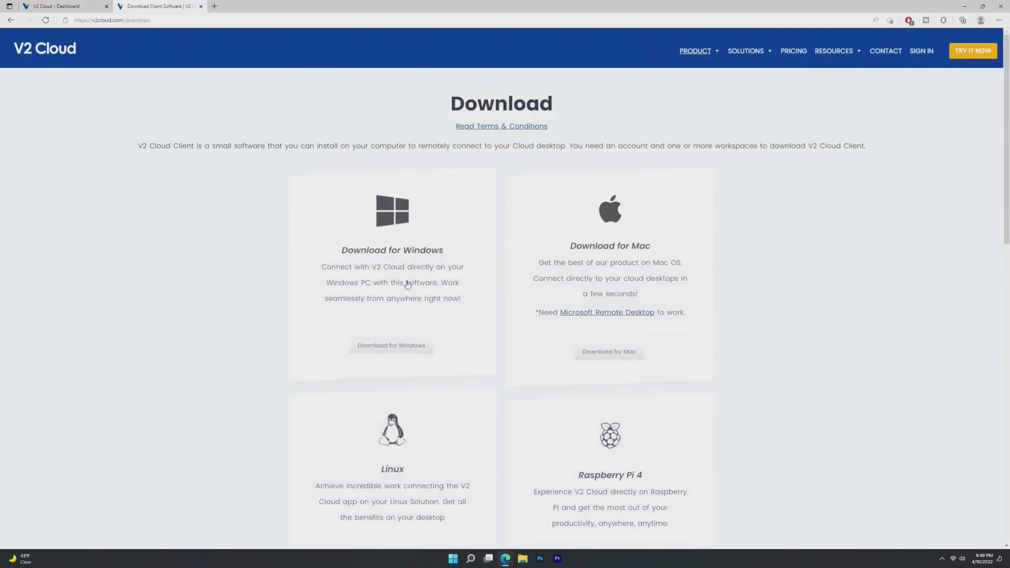
# Step: Download and run V2-Cloud-Setup-0.12.1.exe for Windows, then return to the Dashboard tab
pyautogui.scroll(-4, 413, 281)
pyautogui.scroll(-5, 413, 280)
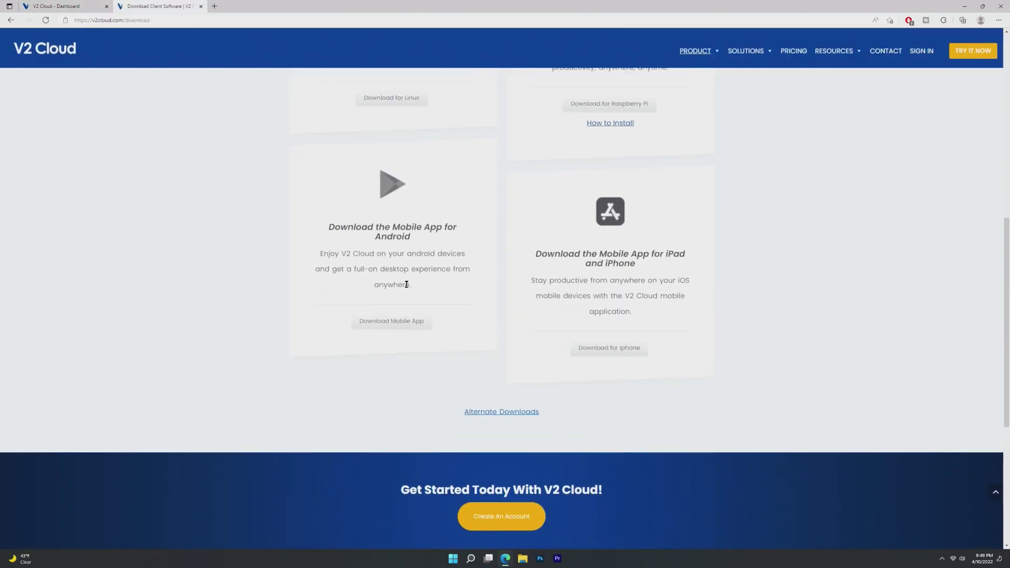
pyautogui.scroll(9, 403, 281)
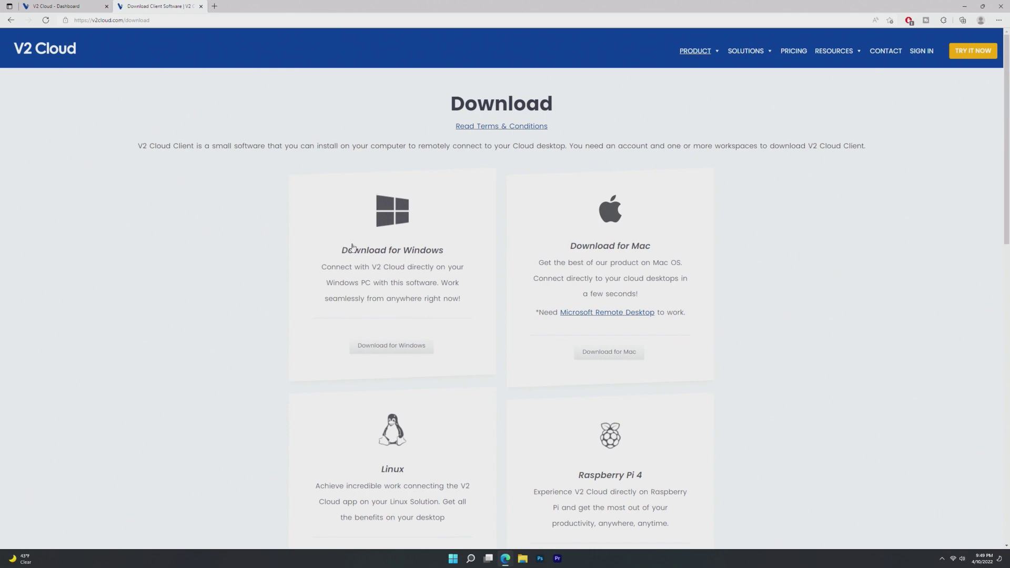
pyautogui.scroll(-4, 382, 243)
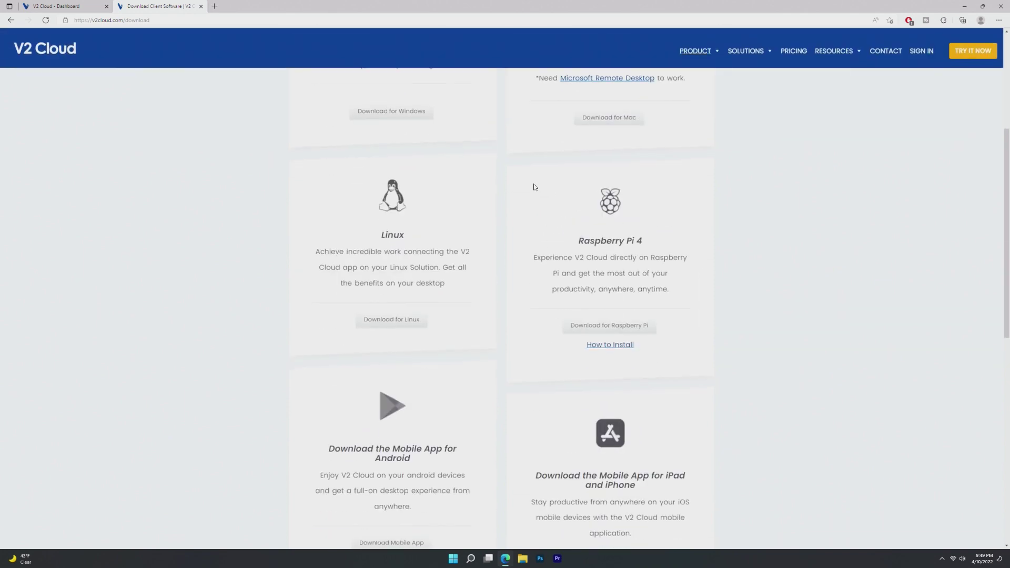
pyautogui.scroll(-3, 533, 187)
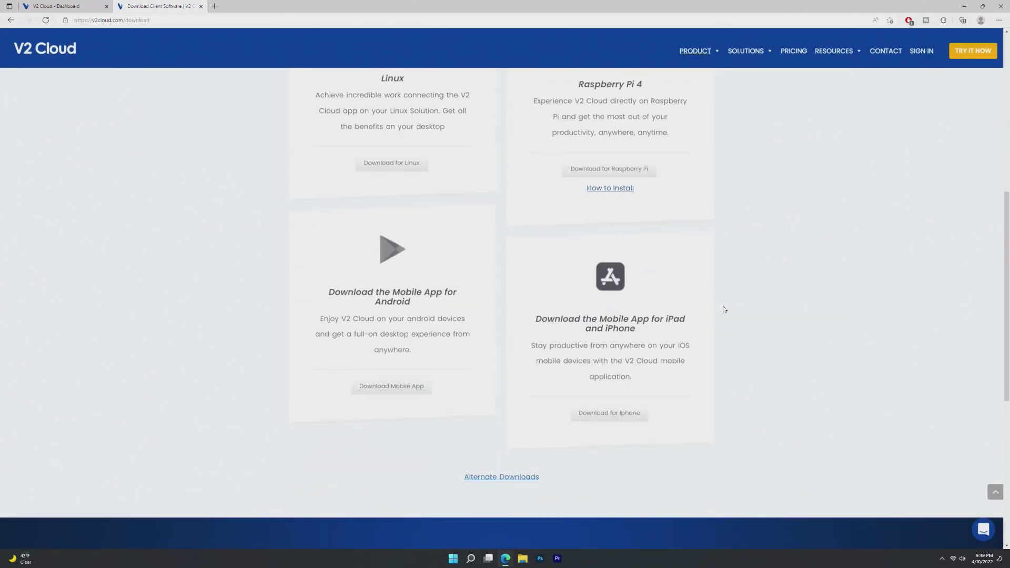
pyautogui.scroll(-6, 583, 310)
pyautogui.scroll(13, 457, 263)
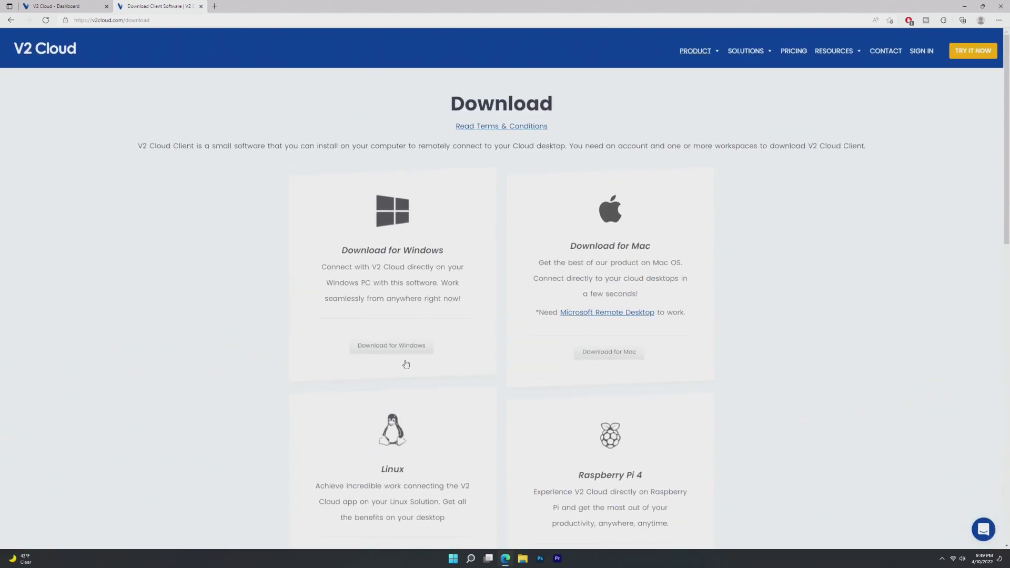
pyautogui.click(405, 363)
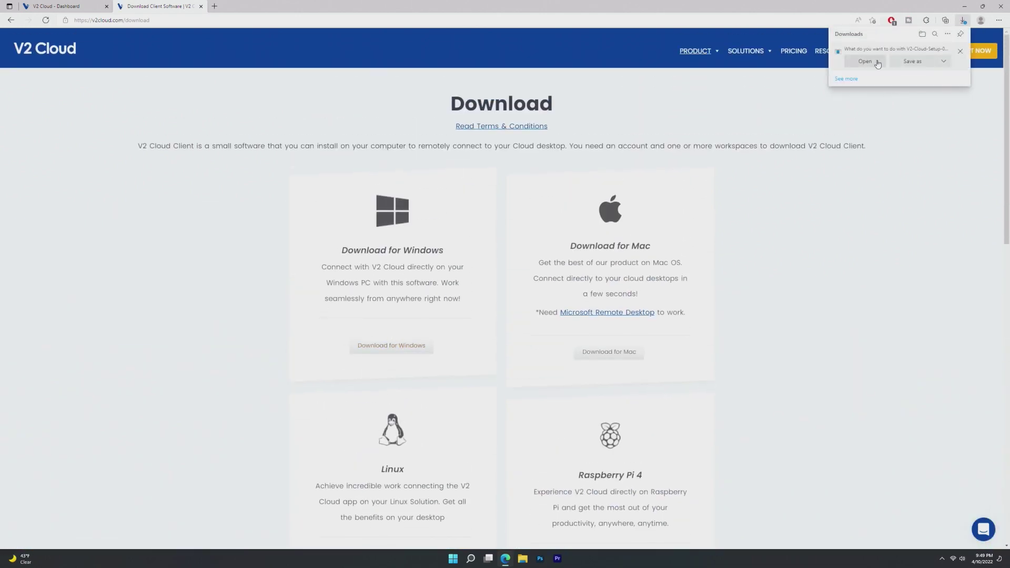
pyautogui.click(877, 62)
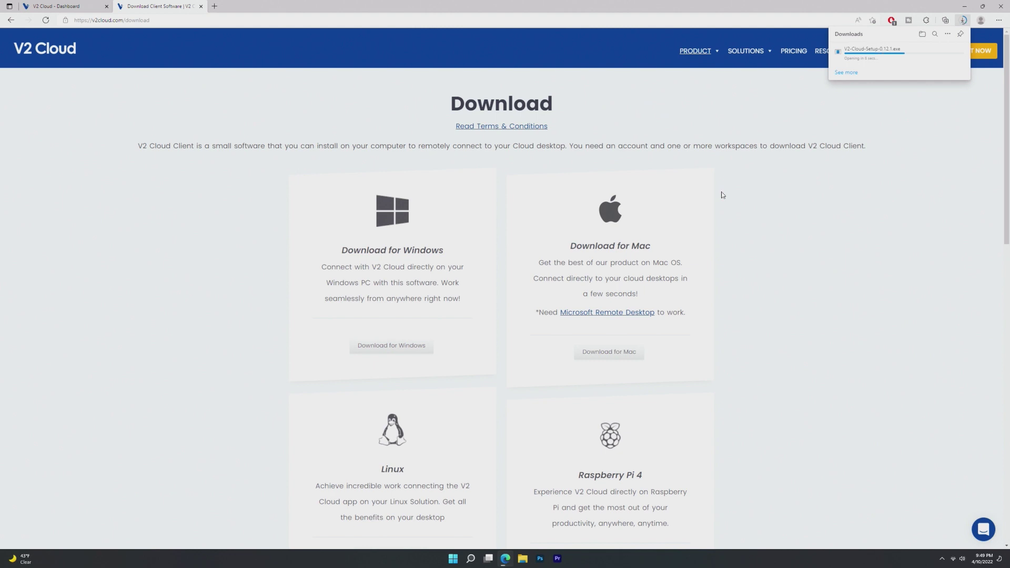
pyautogui.click(75, 6)
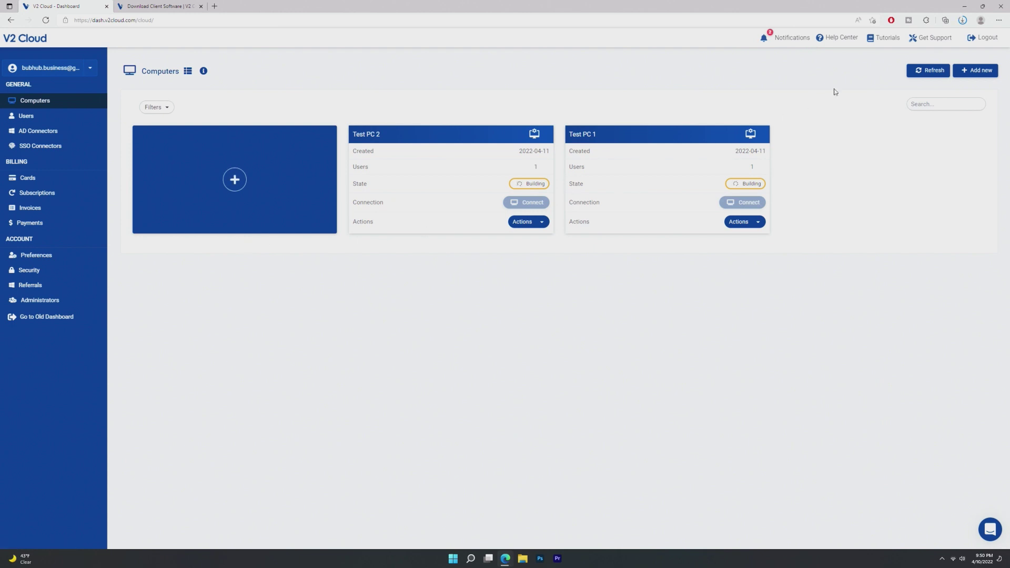
# Step: Launch Test PC 1's Desktop in the V2 Cloud client, allowing firewall access and accepting the publisher warning
pyautogui.click(962, 20)
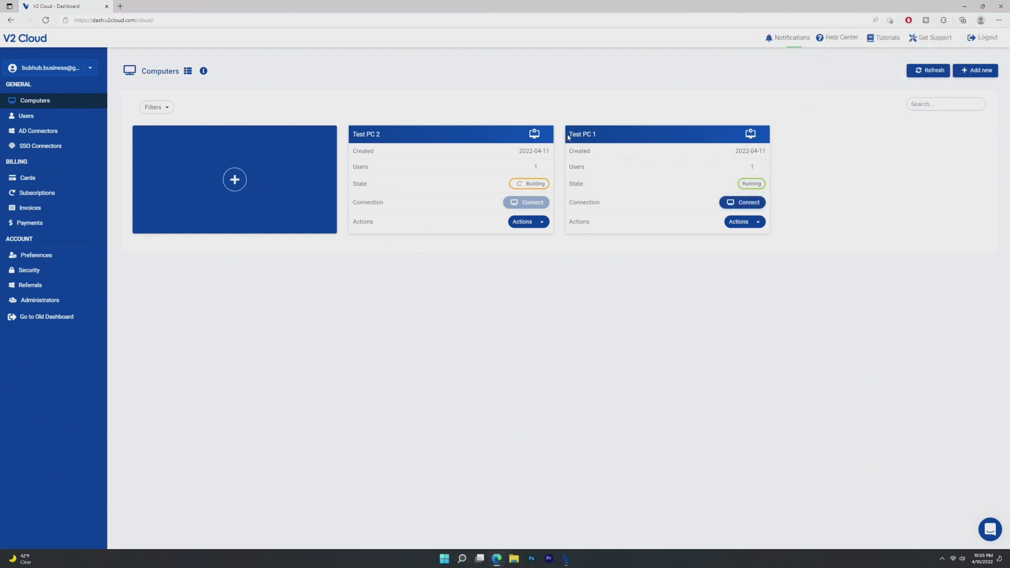
pyautogui.click(633, 136)
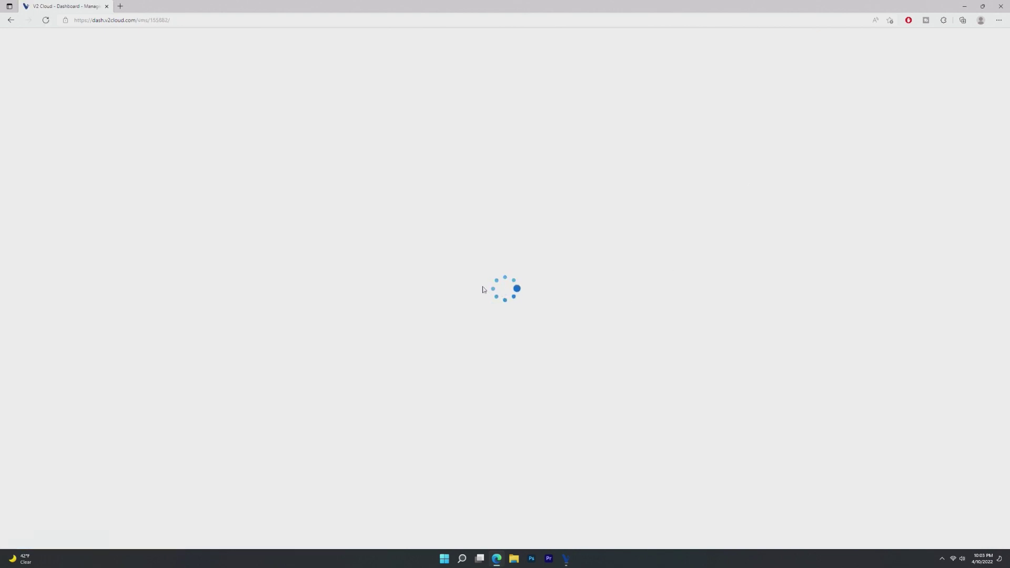
pyautogui.click(565, 560)
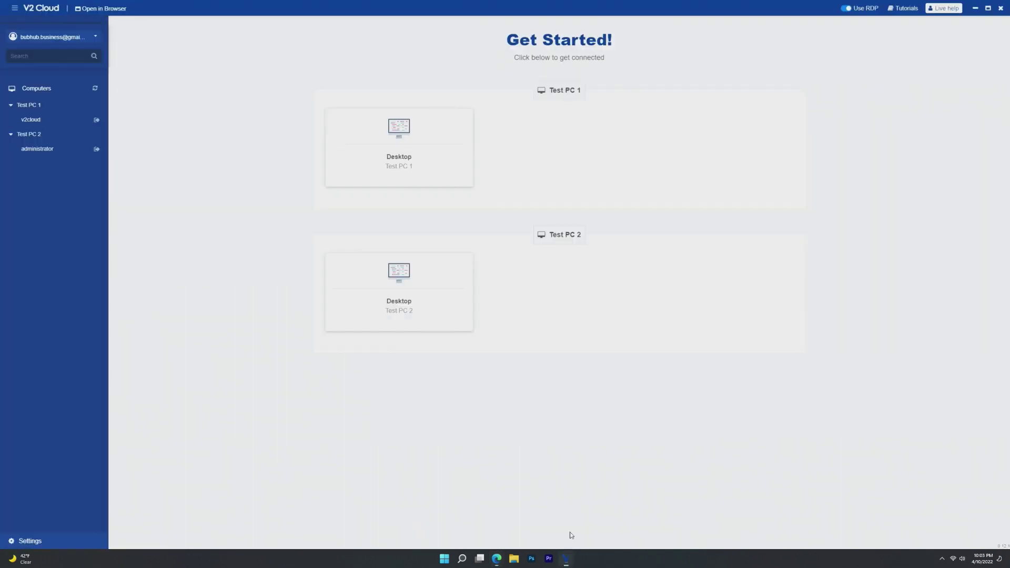
pyautogui.click(364, 158)
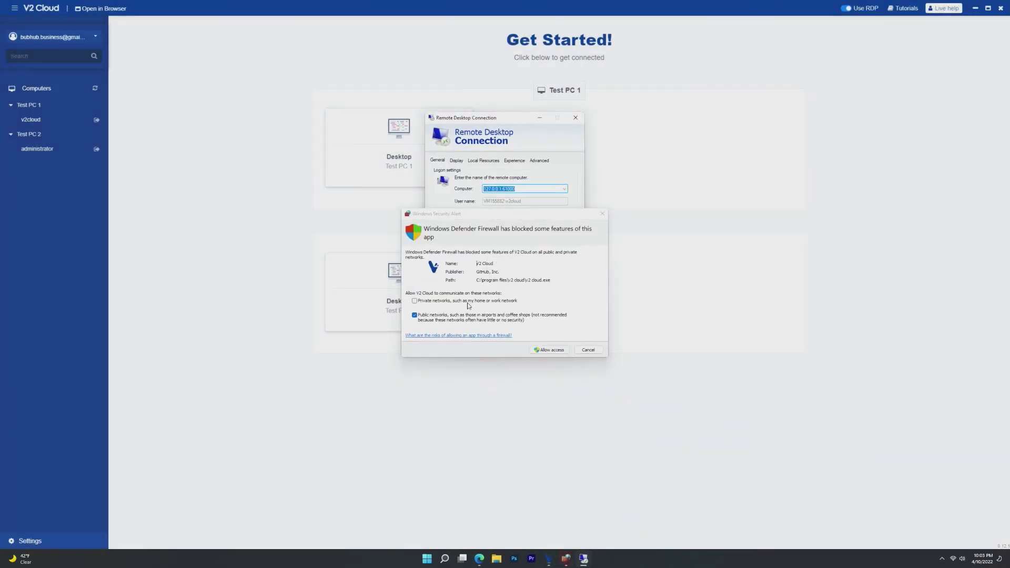
pyautogui.click(554, 267)
pyautogui.click(563, 350)
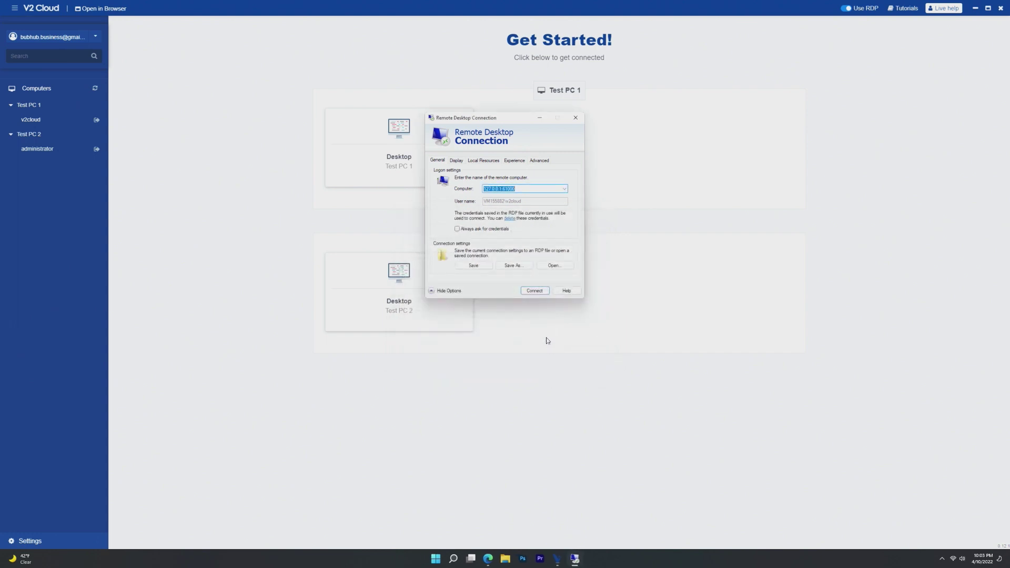
pyautogui.click(531, 292)
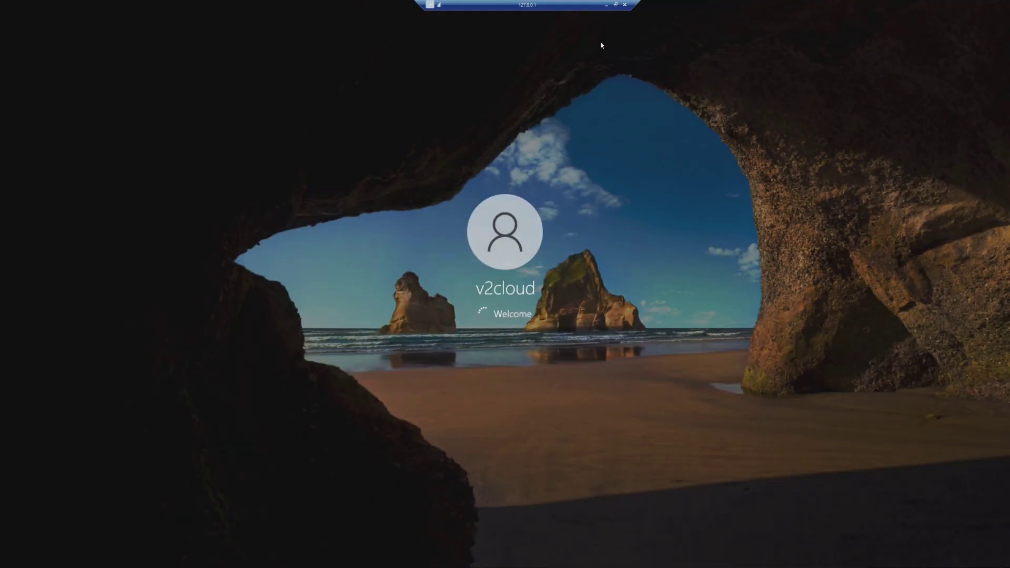
# Step: Return the Remote Desktop session to full screen and dismiss the network discovery prompt
pyautogui.click(615, 5)
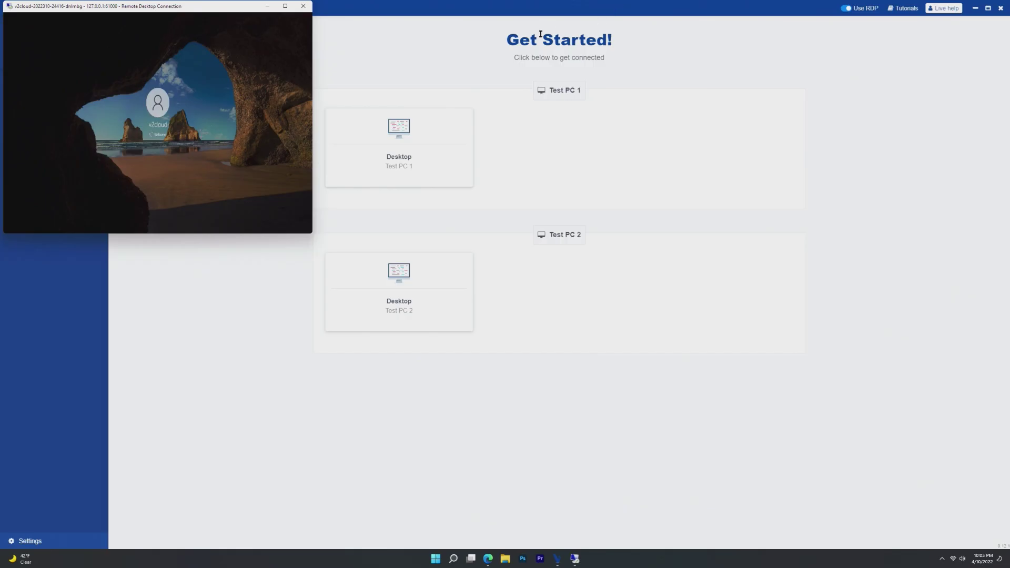
pyautogui.click(285, 6)
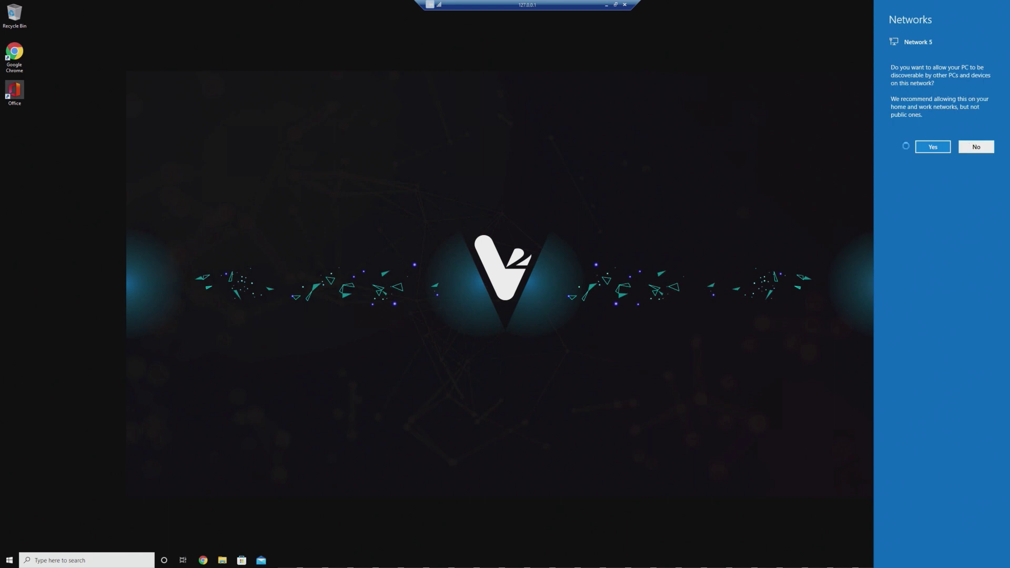
pyautogui.click(664, 225)
# Step: Launch Task Manager from the Start button's power-user menu on Test PC 1
pyautogui.click(9, 560)
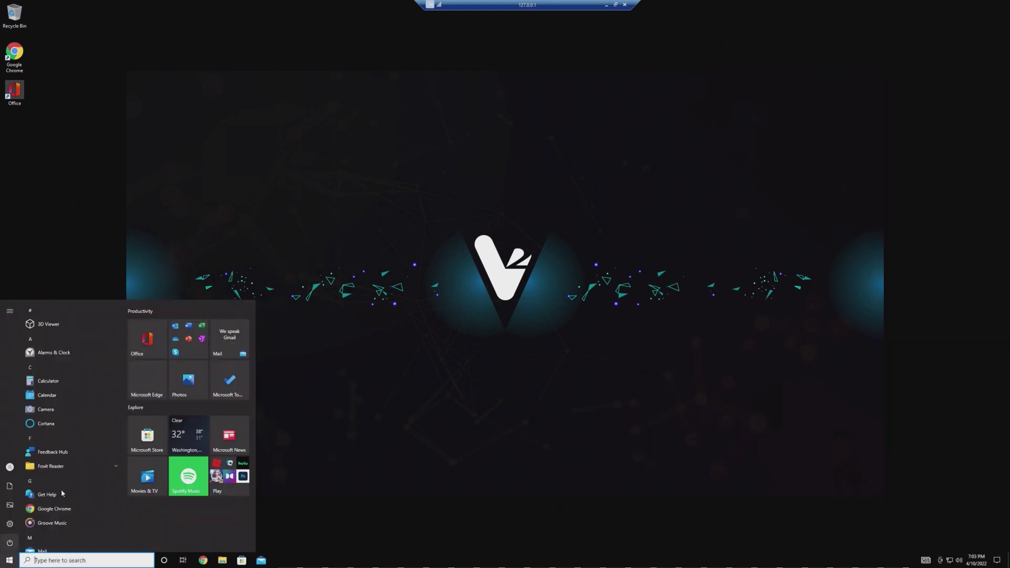
pyautogui.click(384, 376)
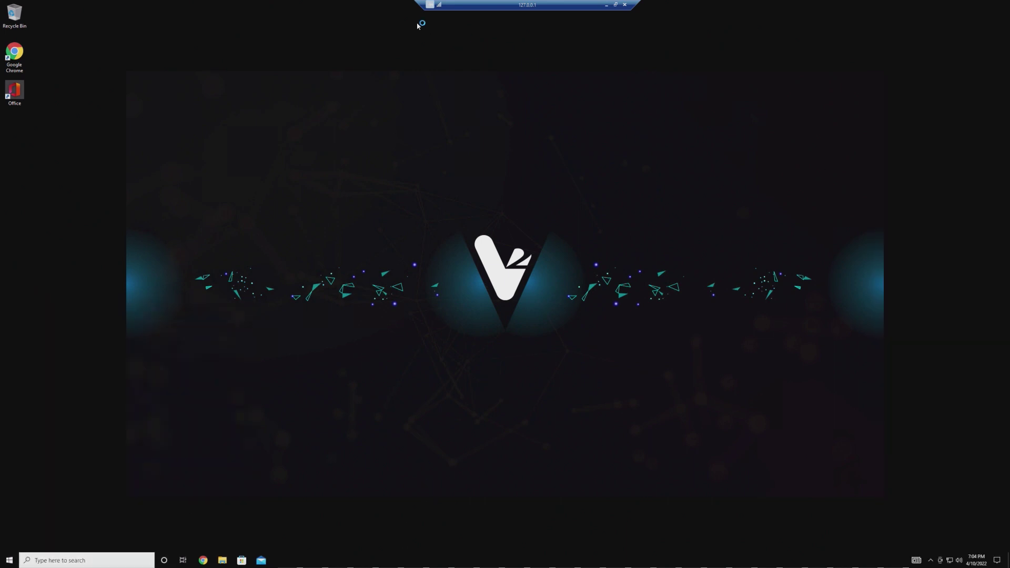
pyautogui.click(430, 5)
pyautogui.click(9, 560)
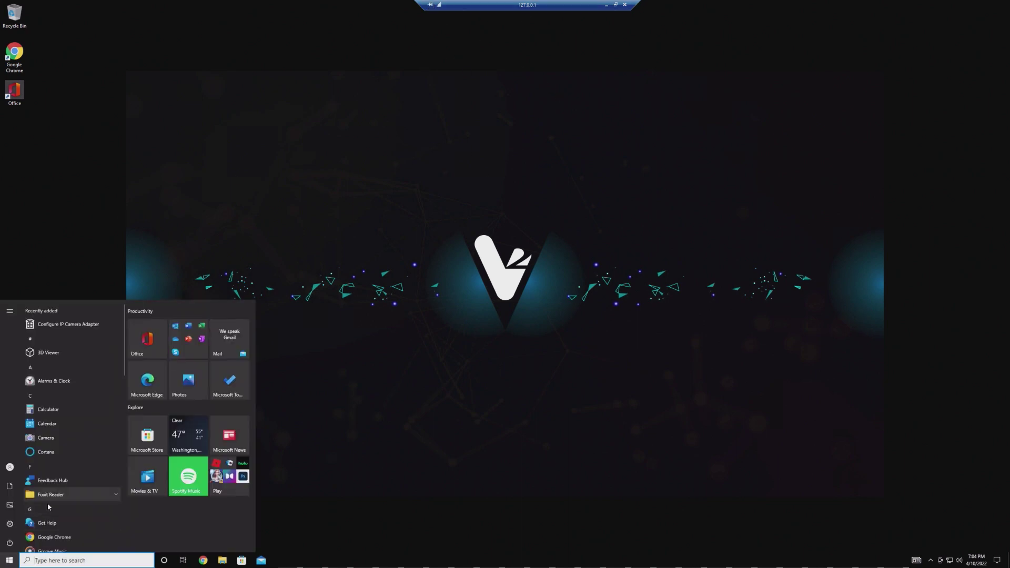
pyautogui.rightClick(9, 560)
pyautogui.click(52, 476)
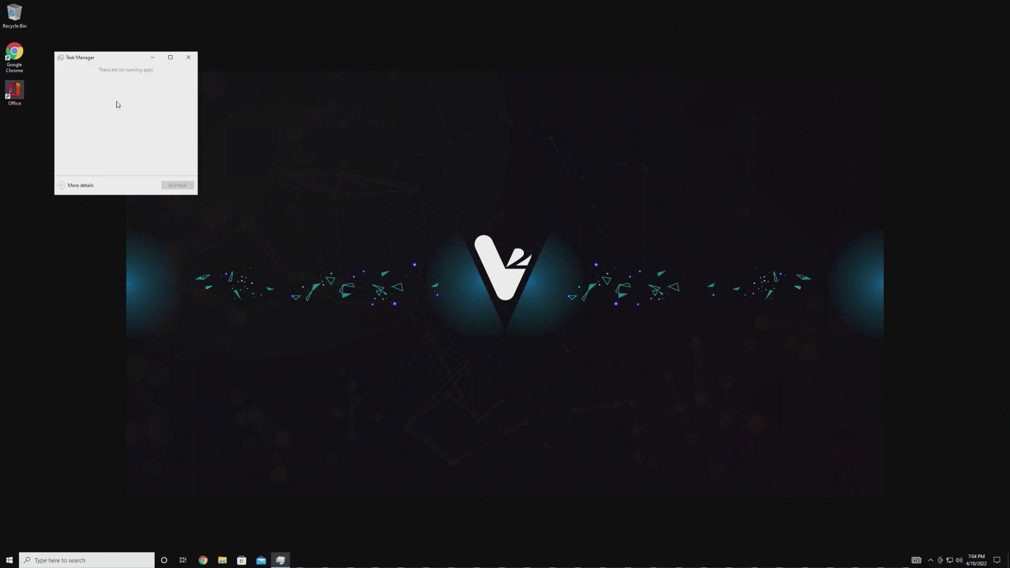
# Step: Check the Performance tab: AMD EPYC 7371 CPU, 32.0 GB memory, 50.0 GB Disk 0 (C:)
pyautogui.click(62, 185)
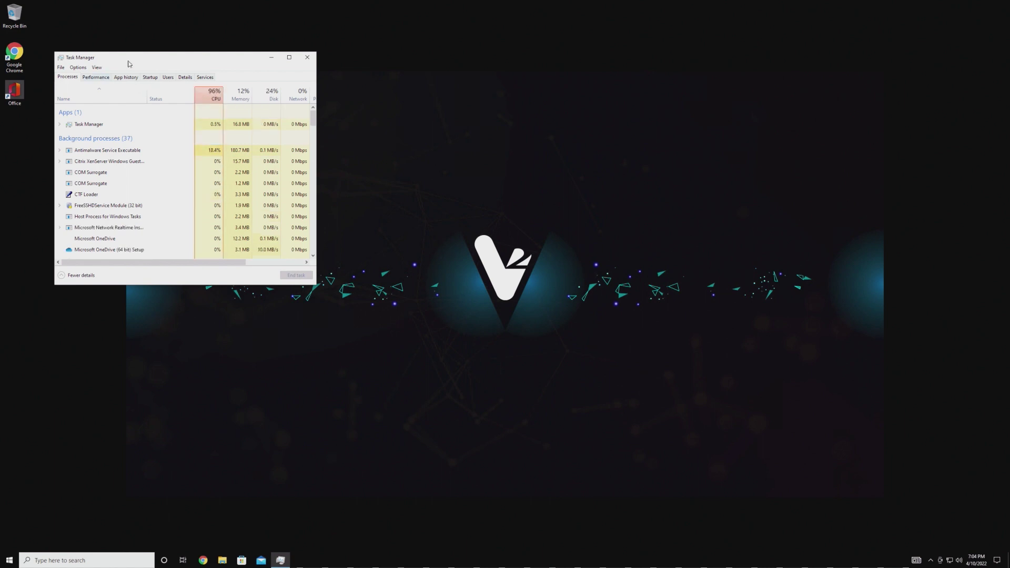
pyautogui.moveTo(140, 58); pyautogui.dragTo(298, 67)
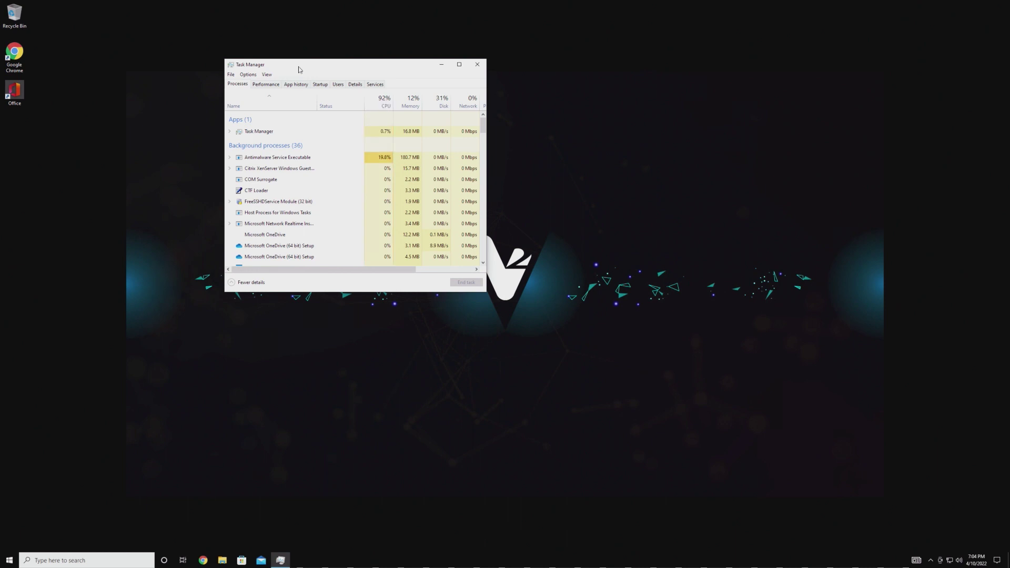
pyautogui.click(266, 85)
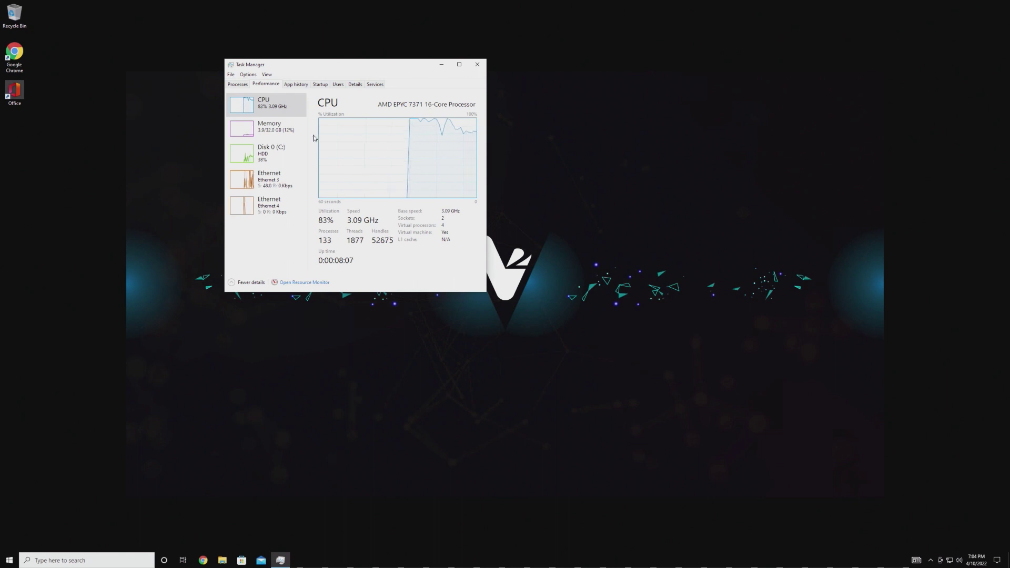
pyautogui.click(271, 128)
pyautogui.click(276, 153)
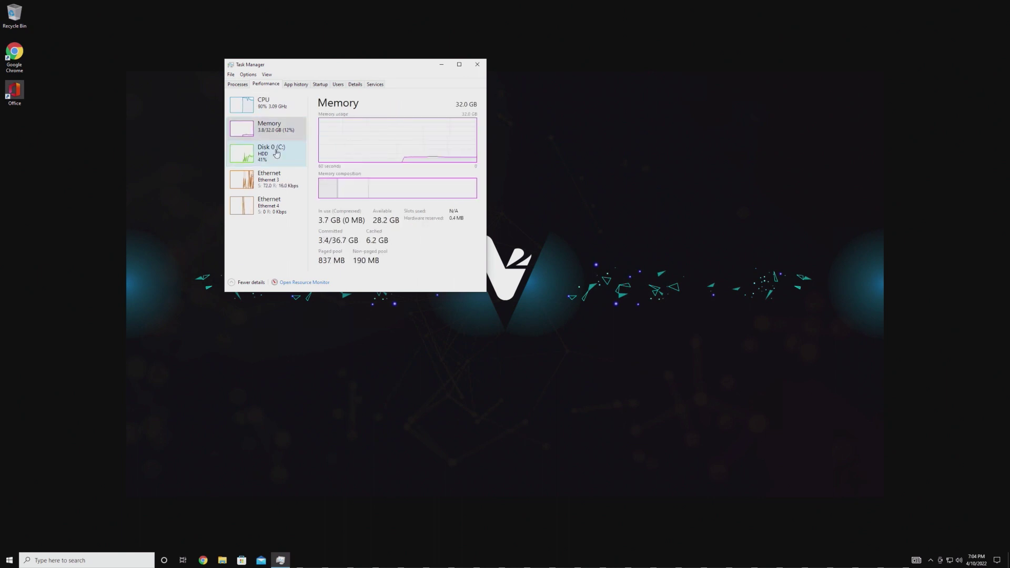
pyautogui.click(222, 560)
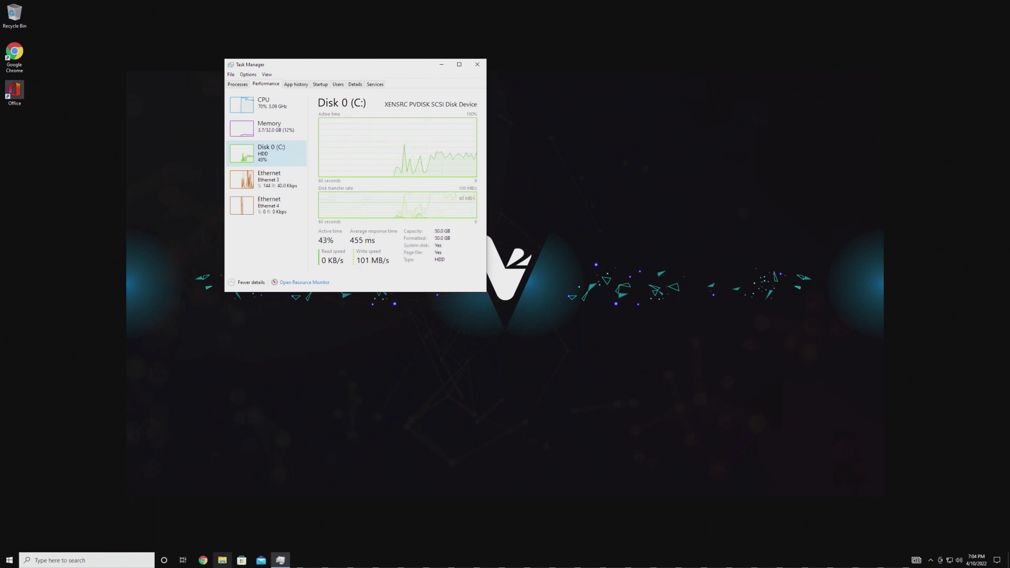
# Step: Browse This PC, open the host's redirected C drive, and return to This PC
pyautogui.moveTo(366, 160); pyautogui.dragTo(443, 161)
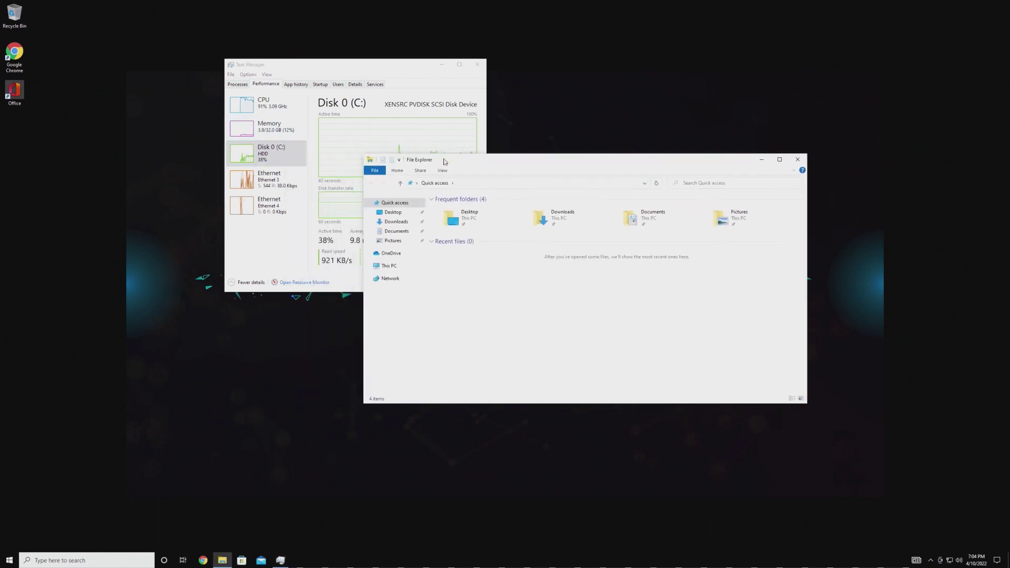
pyautogui.click(389, 265)
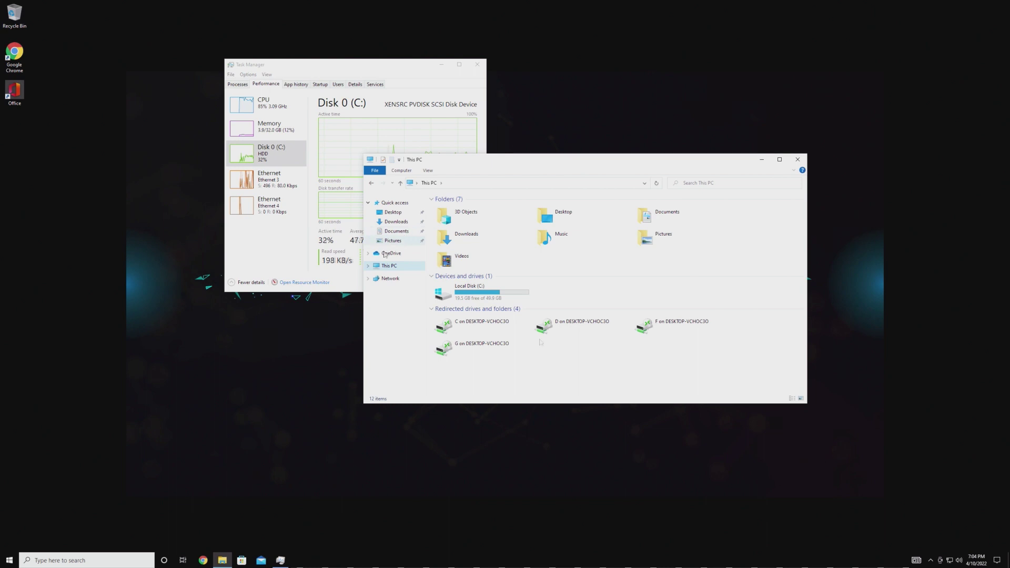
pyautogui.click(497, 322)
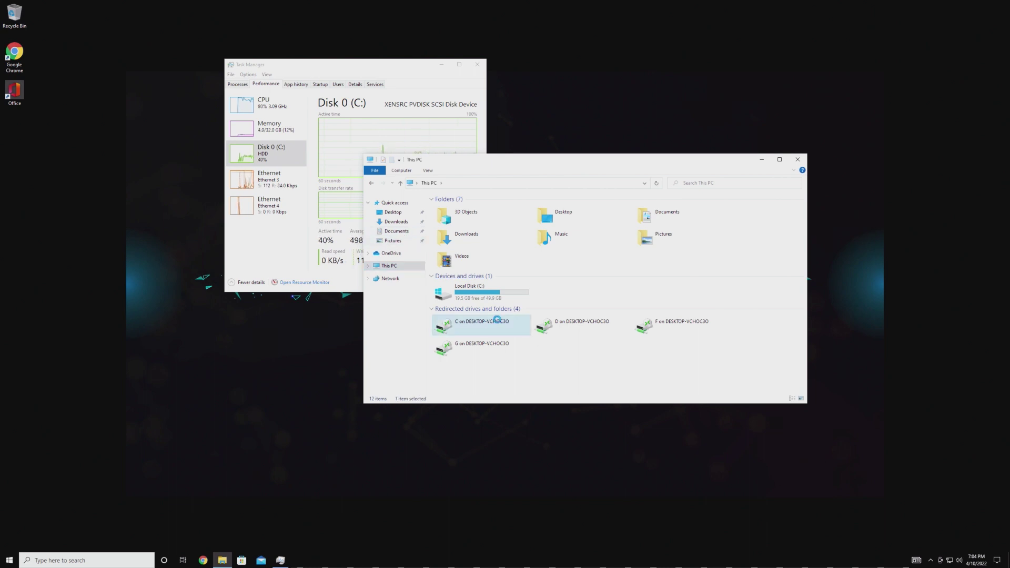
pyautogui.doubleClick(499, 322)
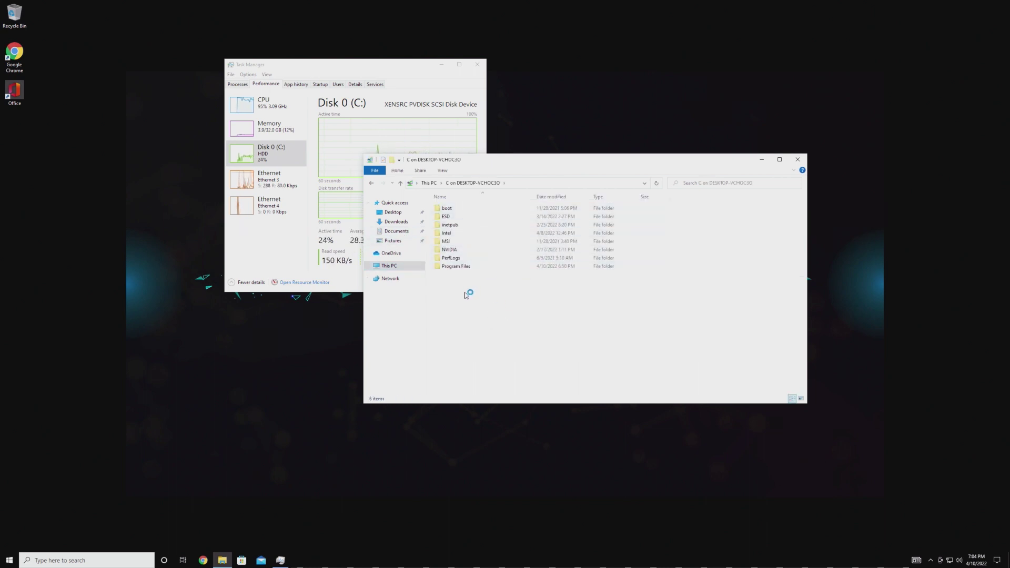
pyautogui.click(428, 183)
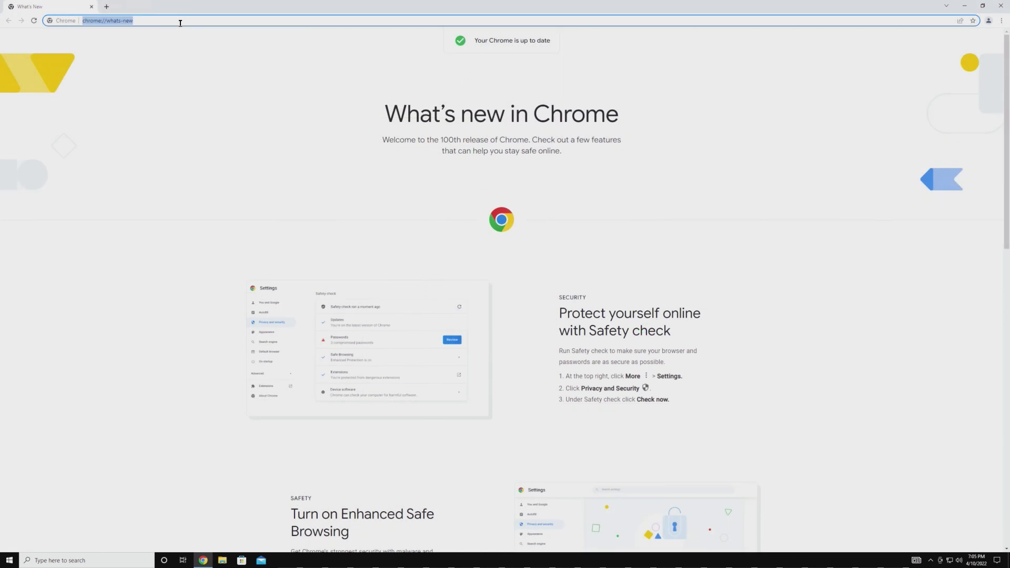
# Step: Load youtube.com/bubhub10, pause the featured video, and lower the remote volume to 87
pyautogui.write('you')
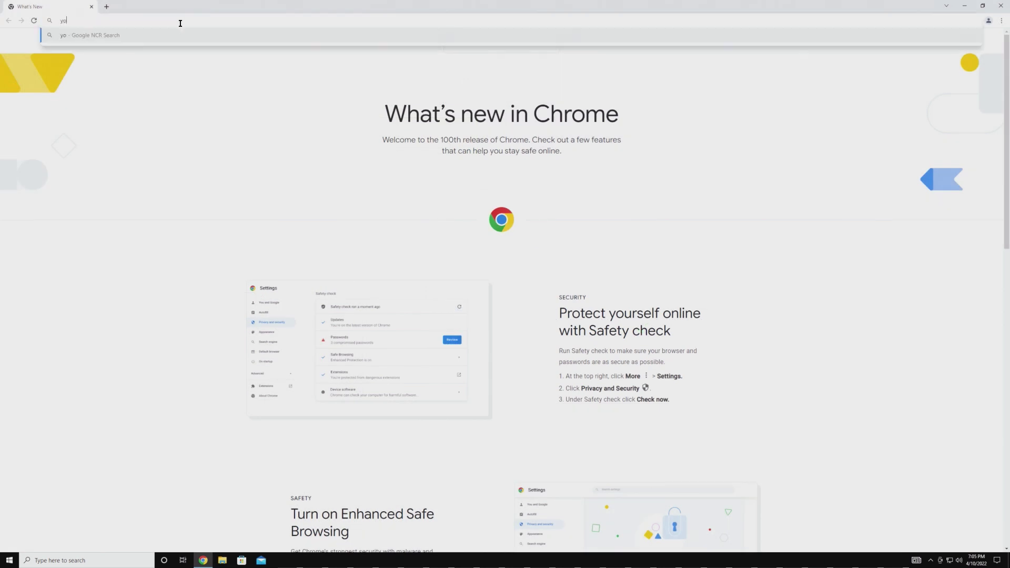
pyautogui.write('tube.com/bubhub10')
pyautogui.press('Return')
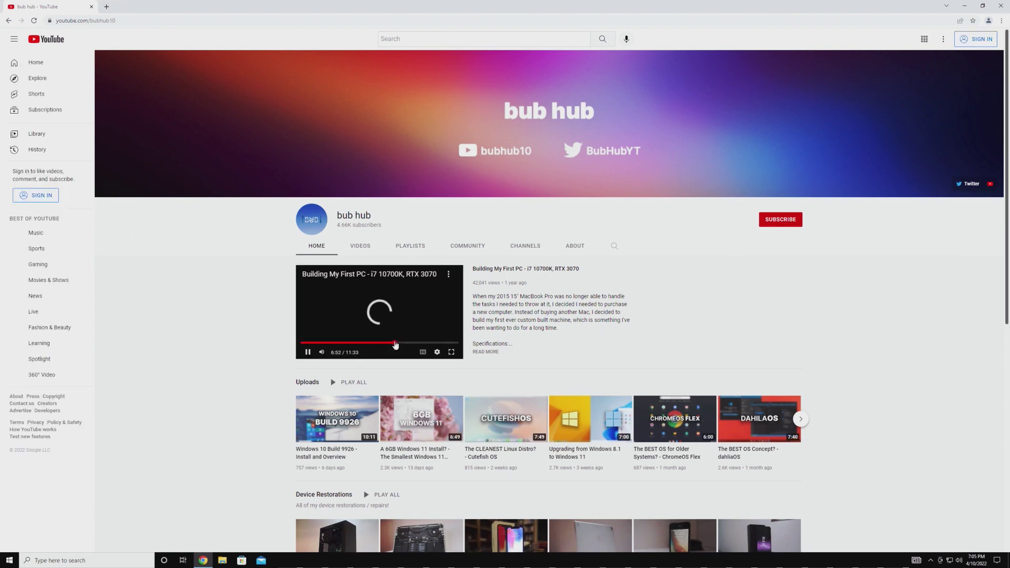
pyautogui.click(393, 335)
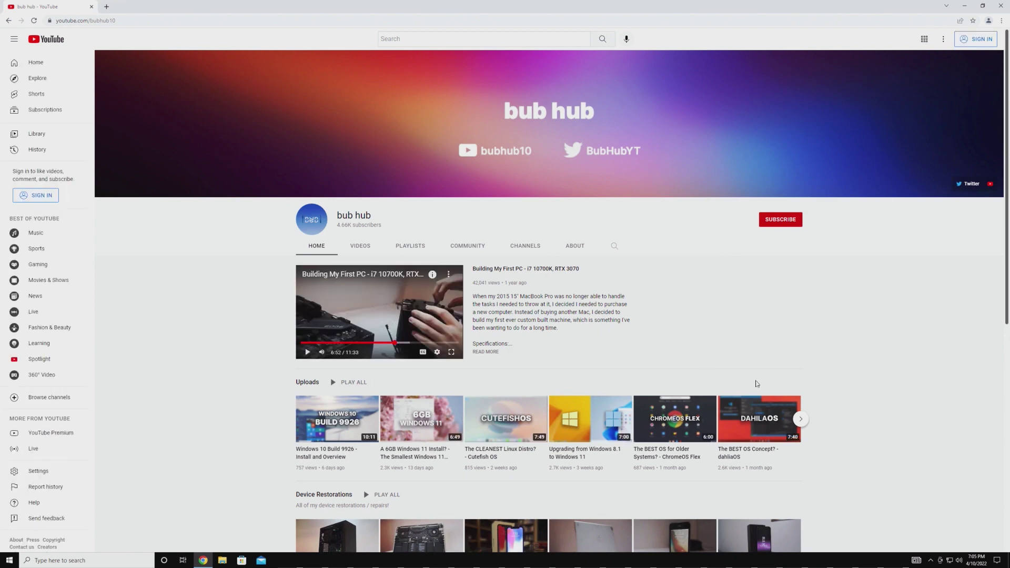
pyautogui.click(958, 560)
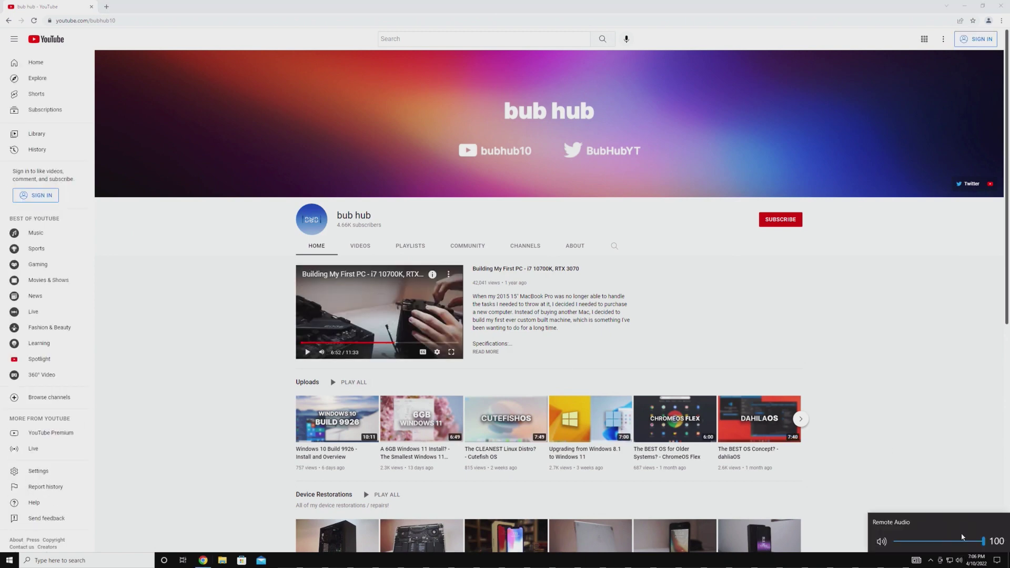
pyautogui.click(972, 541)
pyautogui.click(957, 422)
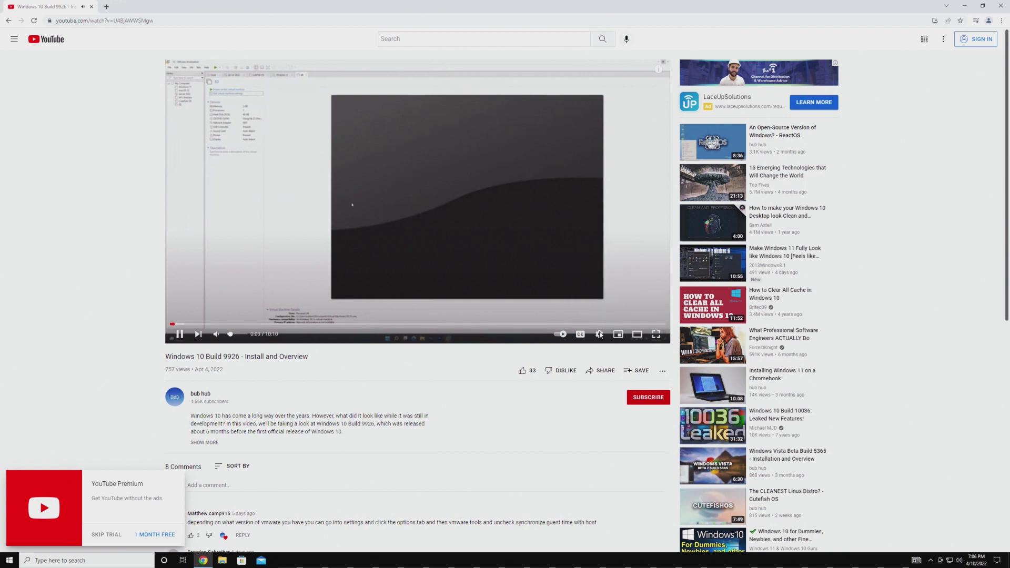
# Step: Raise the video resolution, skip the Premium trial, and pause the Chromebook video at 3:14
pyautogui.click(604, 310)
pyautogui.click(606, 216)
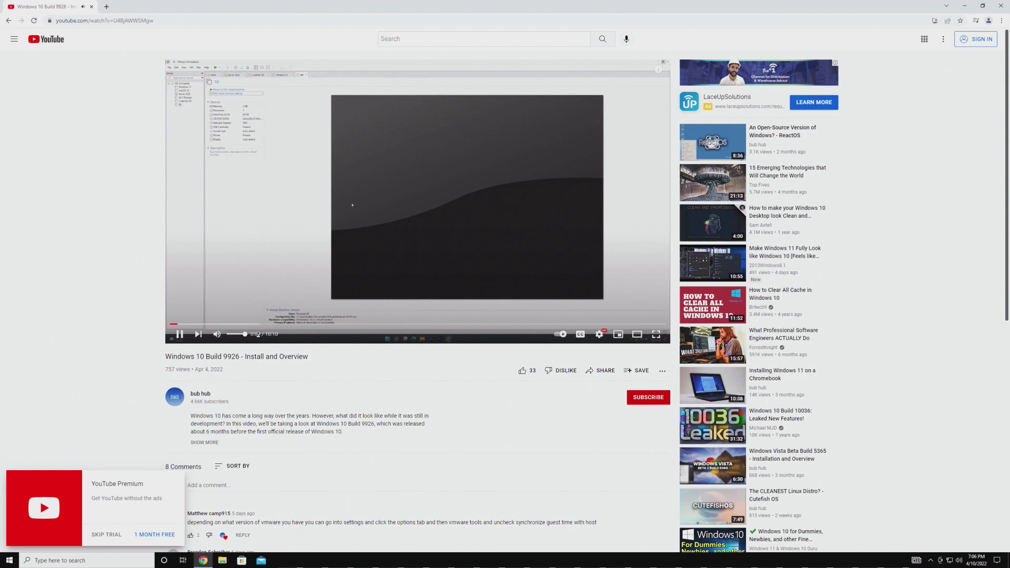
pyautogui.click(112, 535)
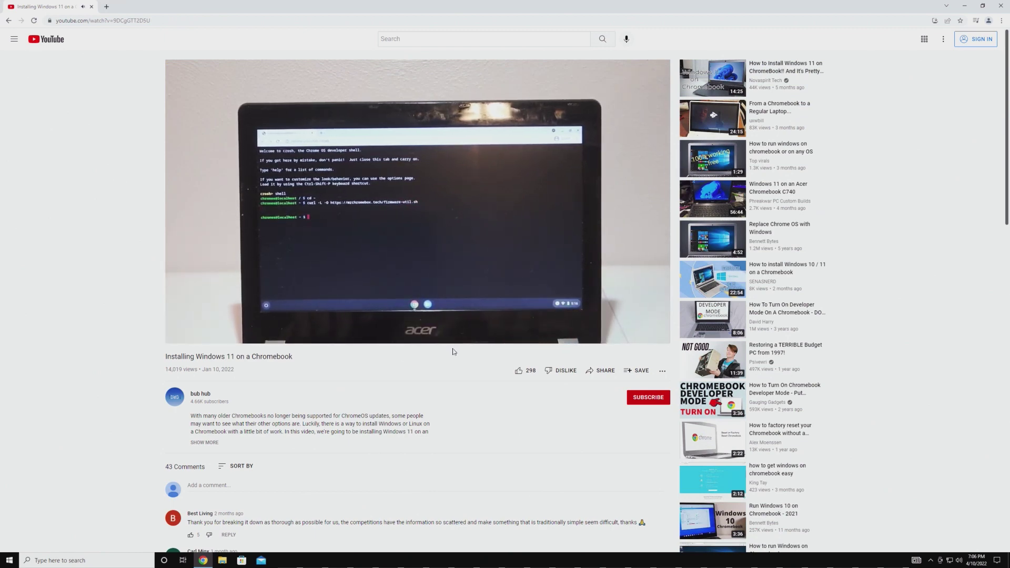
pyautogui.click(539, 272)
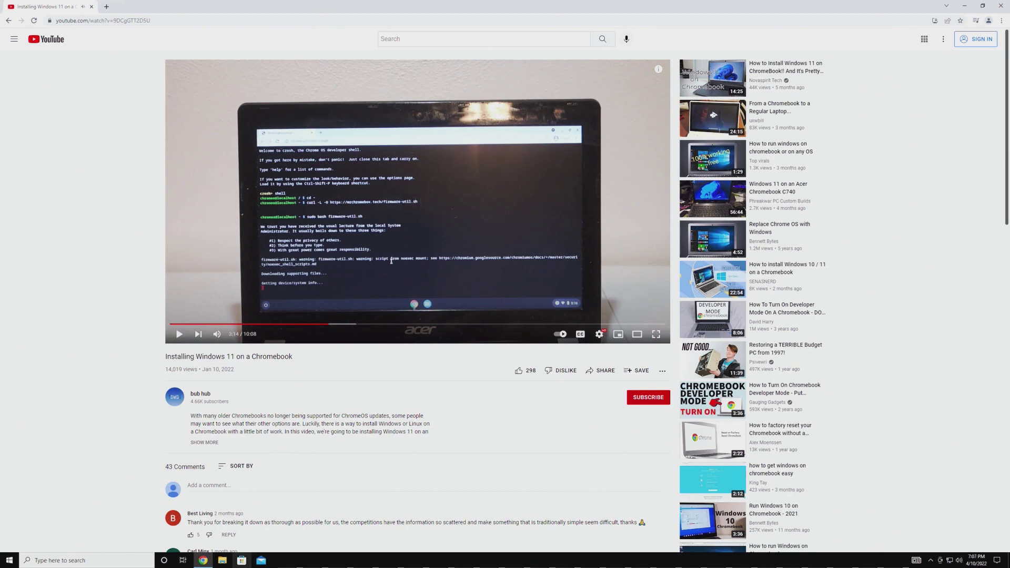
# Step: Open File Explorer and view Local Disk (C:)'s folders from This PC
pyautogui.press('super+e')
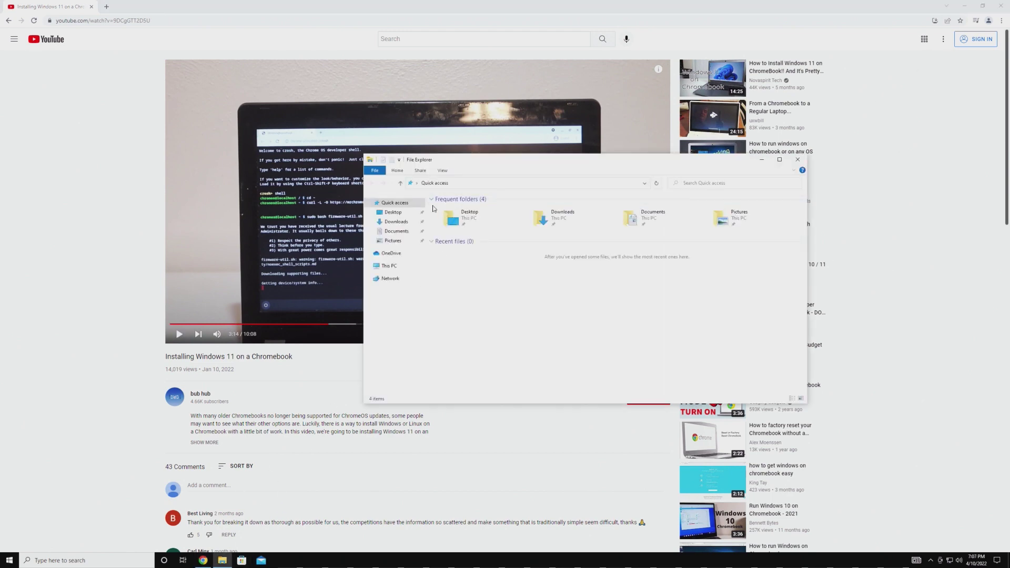
pyautogui.click(389, 265)
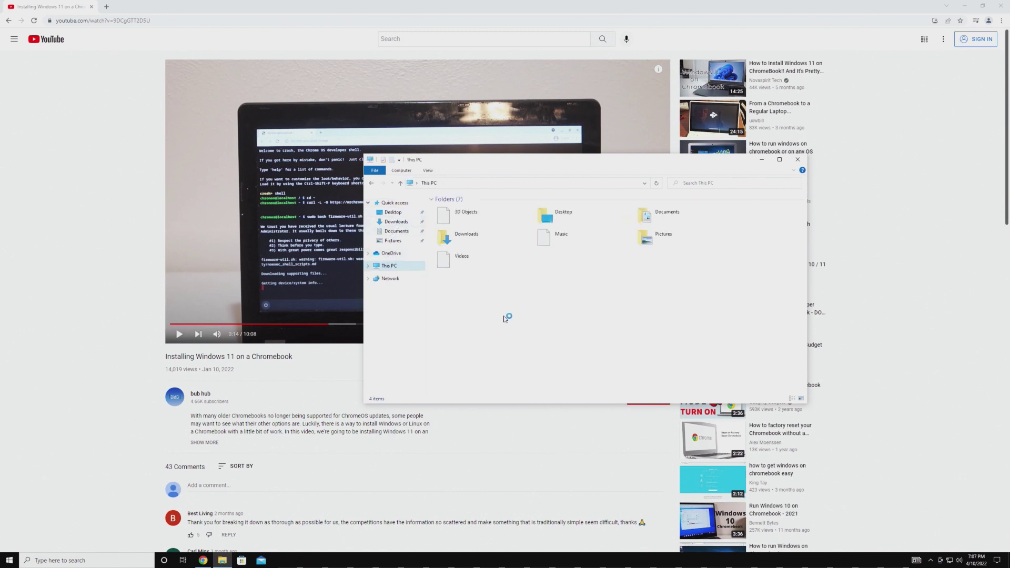
pyautogui.click(476, 298)
pyautogui.doubleClick(476, 299)
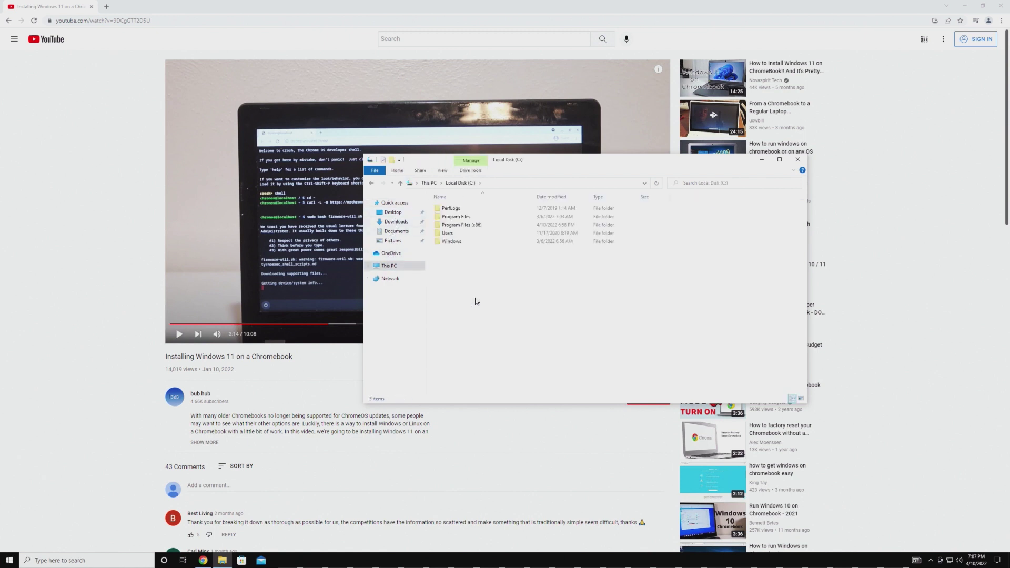
pyautogui.click(426, 183)
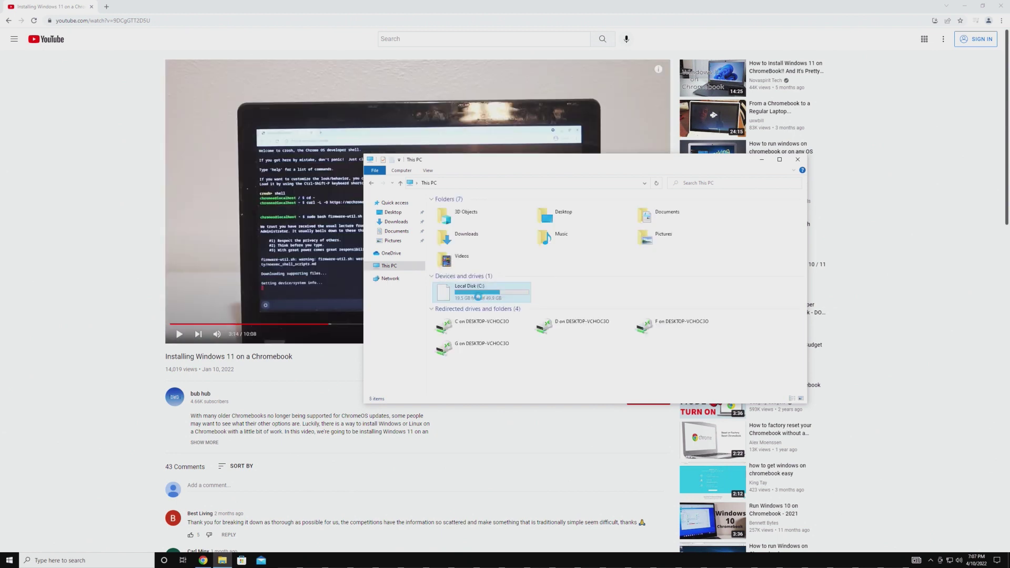
# Step: Check Local Disk (C:)'s properties, then close the dialog and File Explorer
pyautogui.rightClick(477, 296)
pyautogui.click(513, 423)
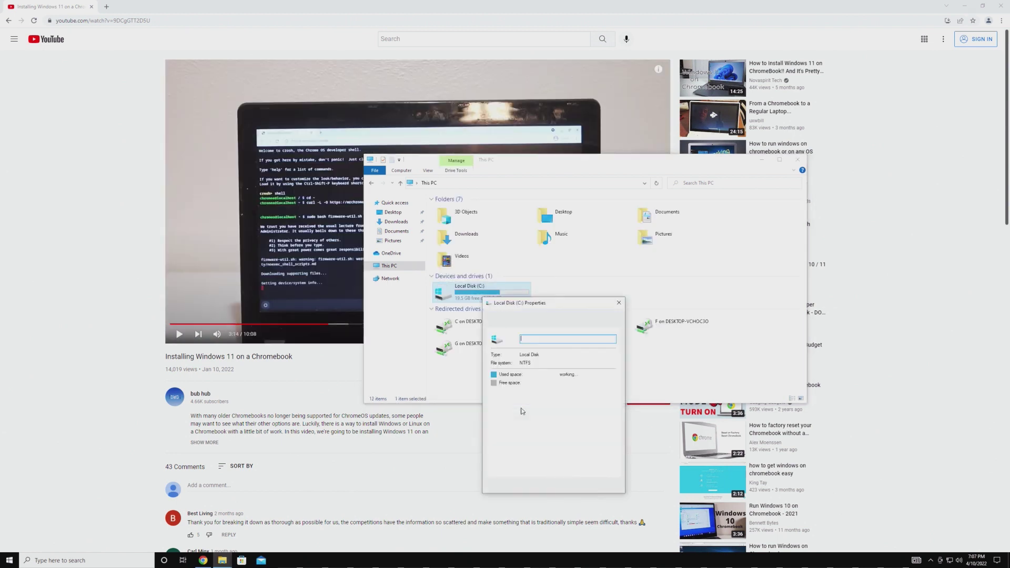
pyautogui.click(619, 303)
pyautogui.click(797, 160)
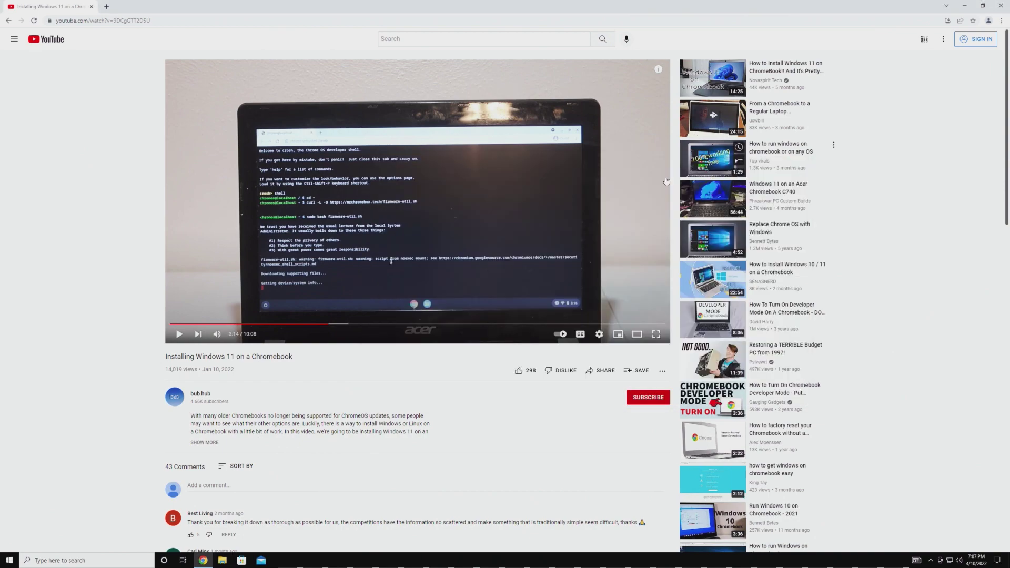
pyautogui.scroll(-5, 594, 207)
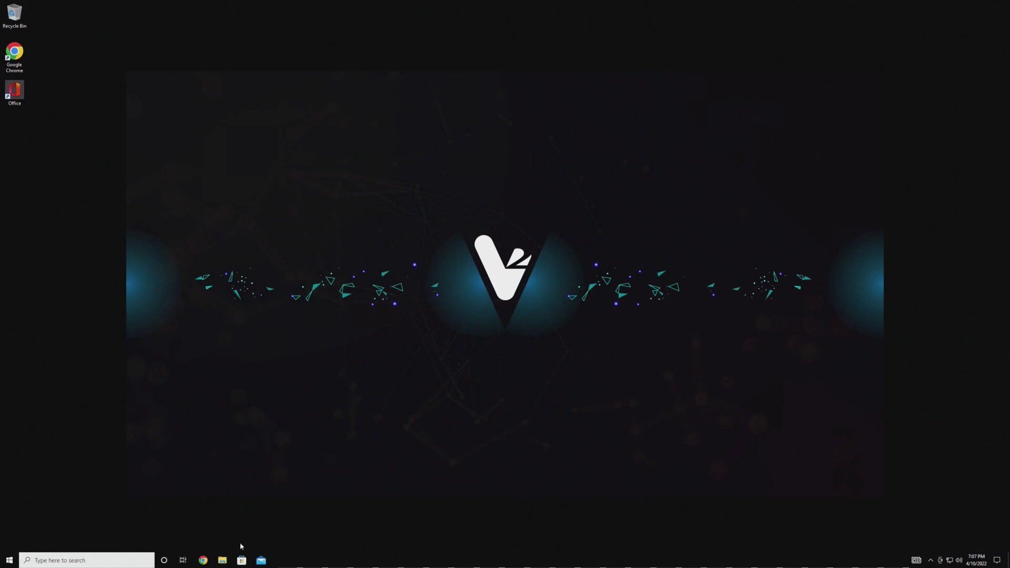
# Step: Leave the Test PC 1 session and pick the Test PC 2 desktop on Get Started
pyautogui.click(10, 560)
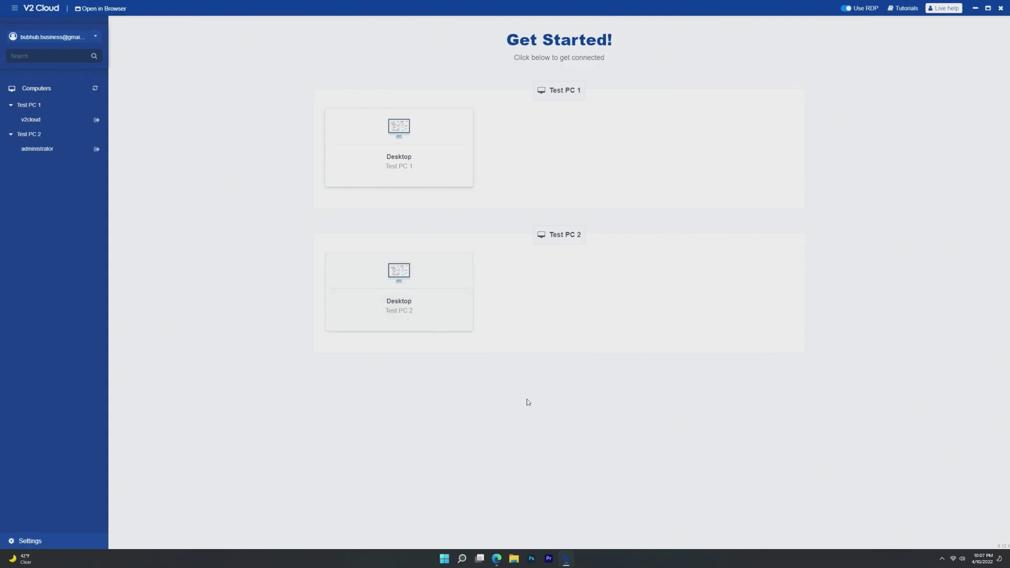
pyautogui.click(414, 307)
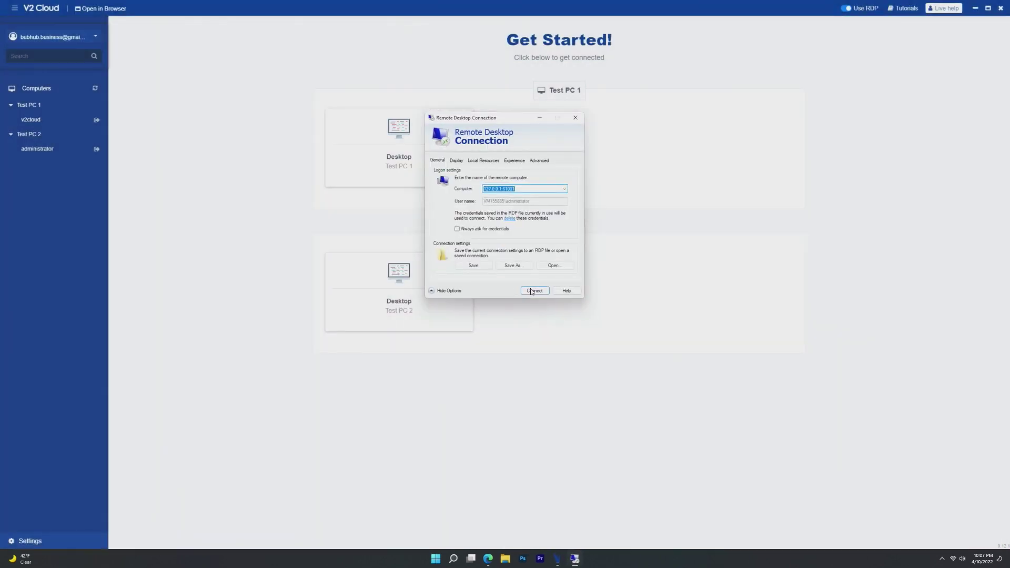
# Step: Connect to Test PC 2 past the publisher warning and decline network discovery
pyautogui.click(534, 290)
pyautogui.click(559, 252)
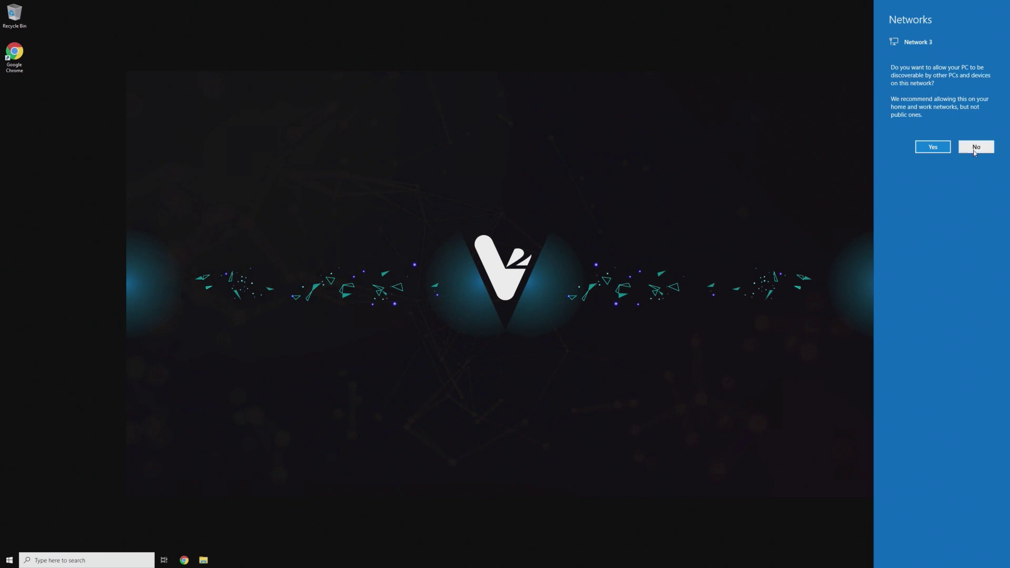
pyautogui.click(976, 147)
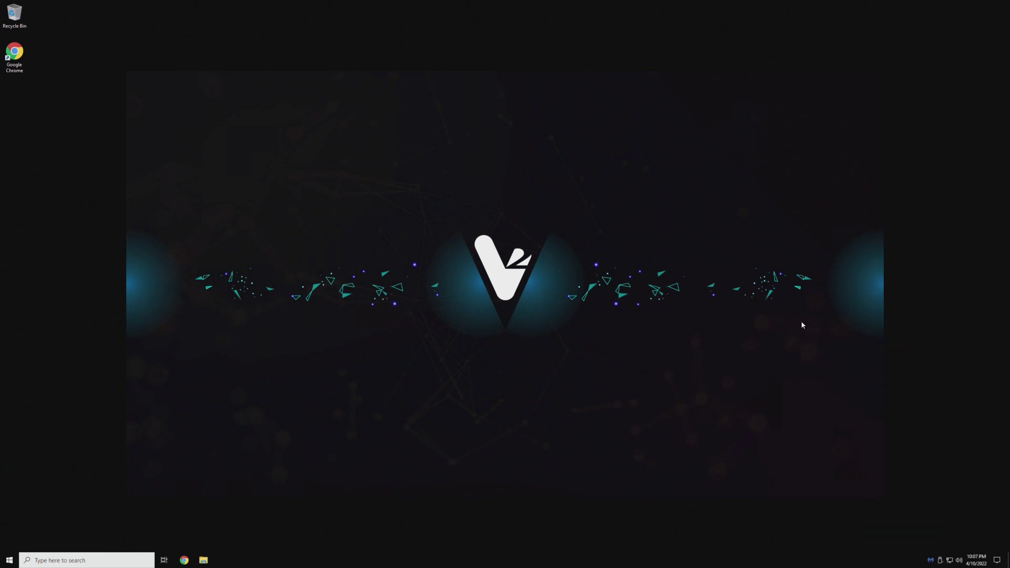
# Step: Check Test PC 2's Xeon E-2288G CPU, 8.0 GB memory and disk in Task Manager, then close it
pyautogui.rightClick(9, 560)
pyautogui.click(26, 476)
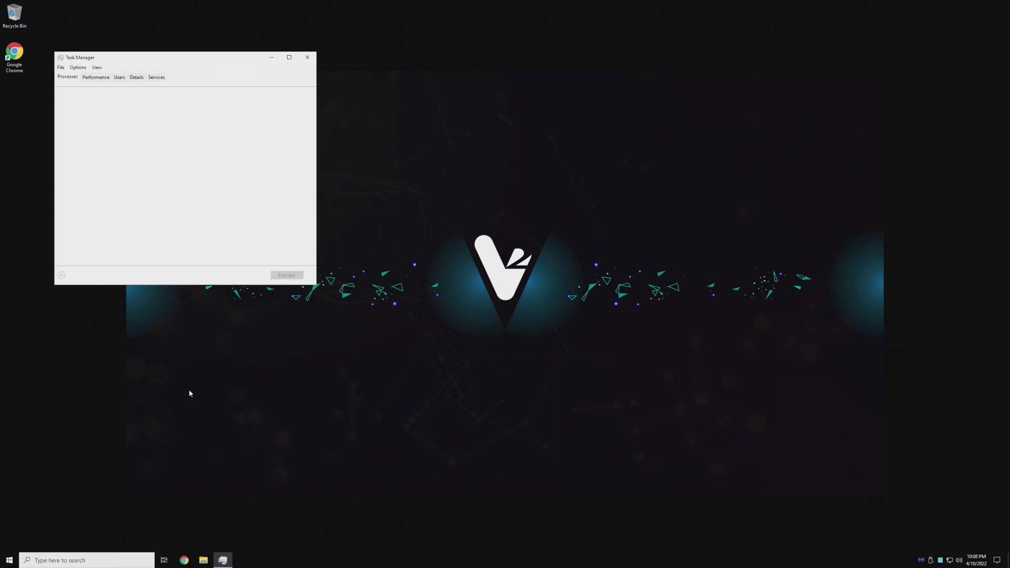
pyautogui.click(96, 77)
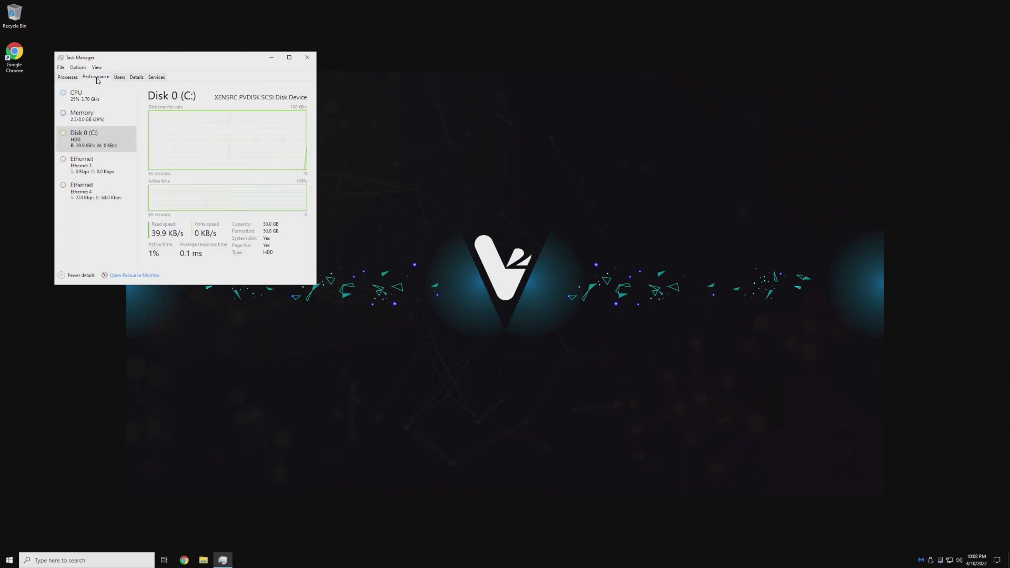
pyautogui.click(98, 97)
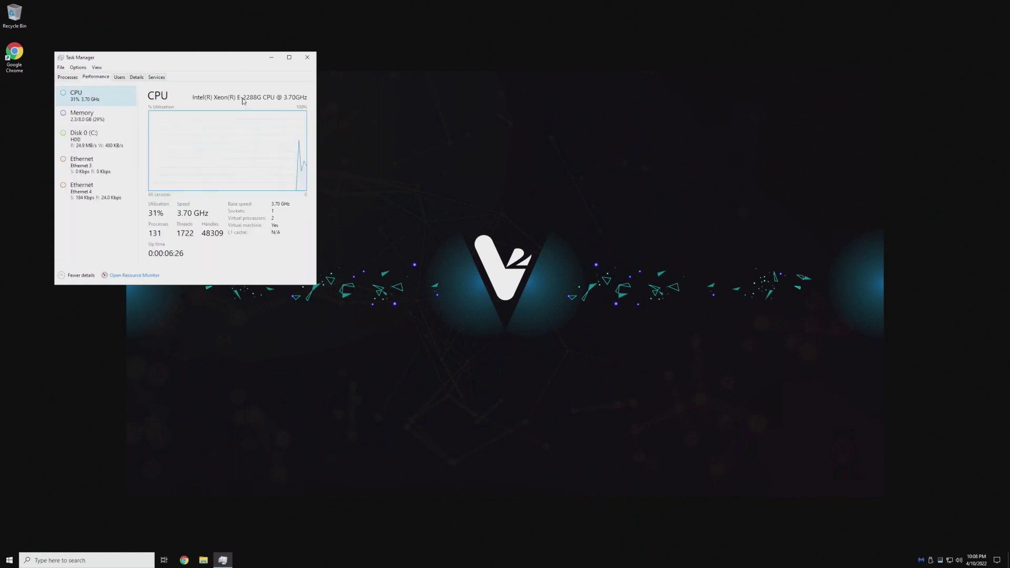
pyautogui.click(81, 117)
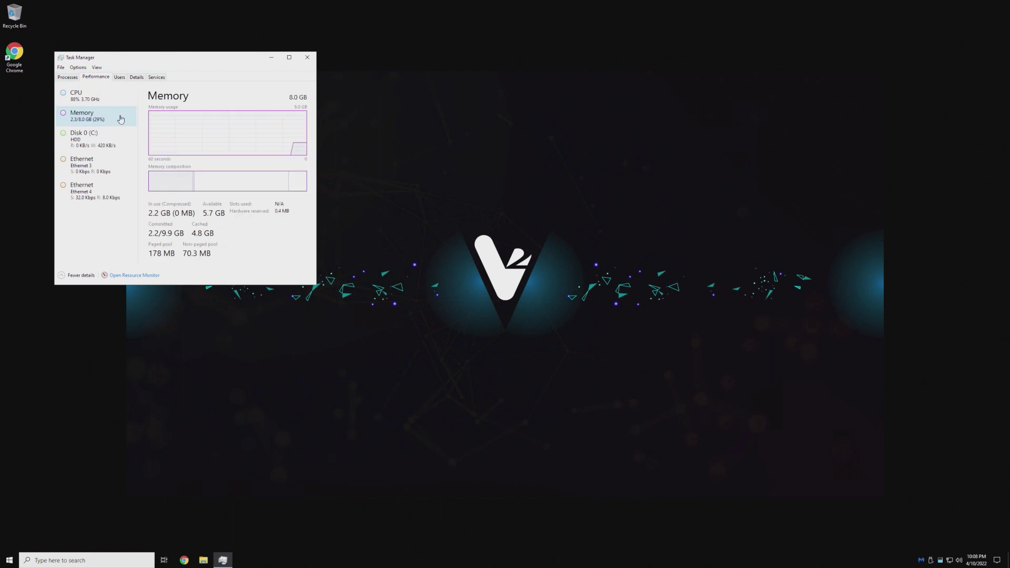
pyautogui.click(84, 137)
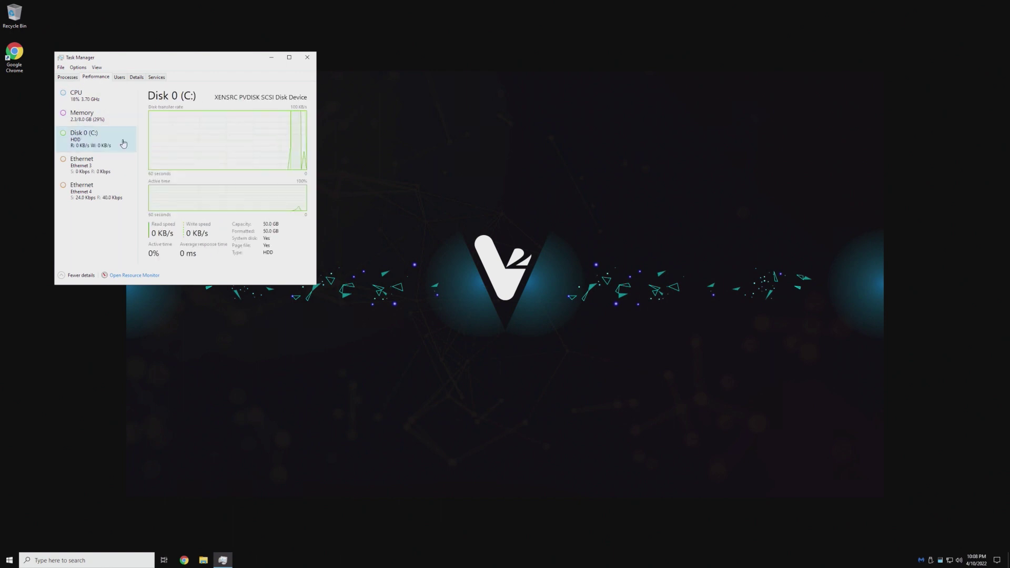
pyautogui.click(129, 124)
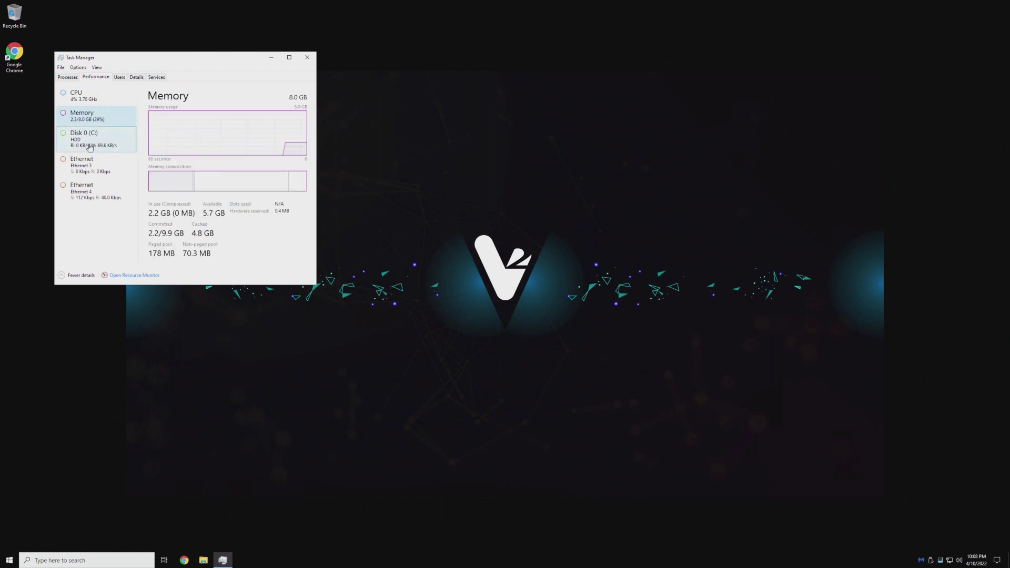
pyautogui.click(309, 57)
pyautogui.rightClick(10, 560)
pyautogui.click(207, 464)
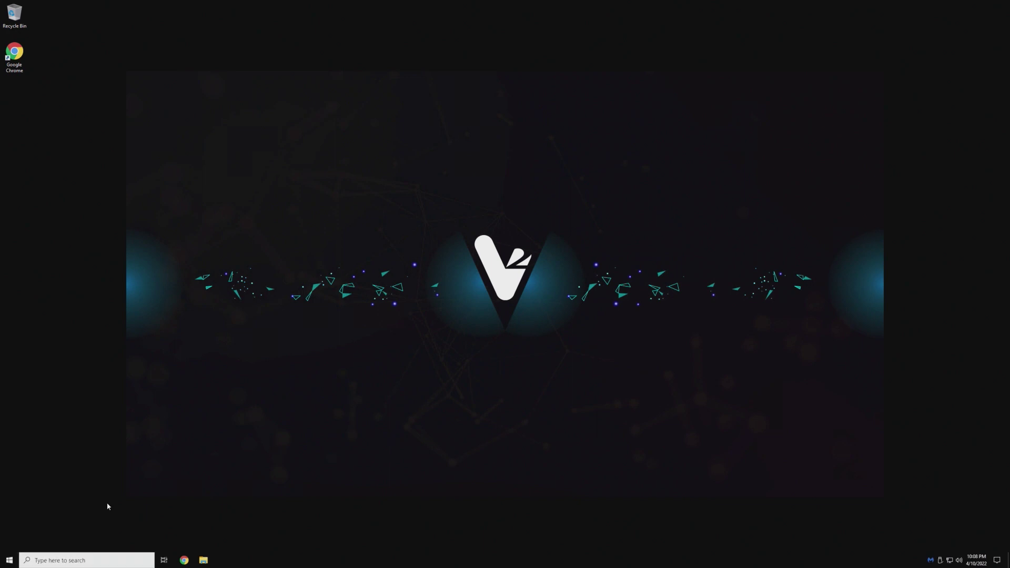
# Step: Open Settings and view the About page's device specifications, then return to Home
pyautogui.click(9, 560)
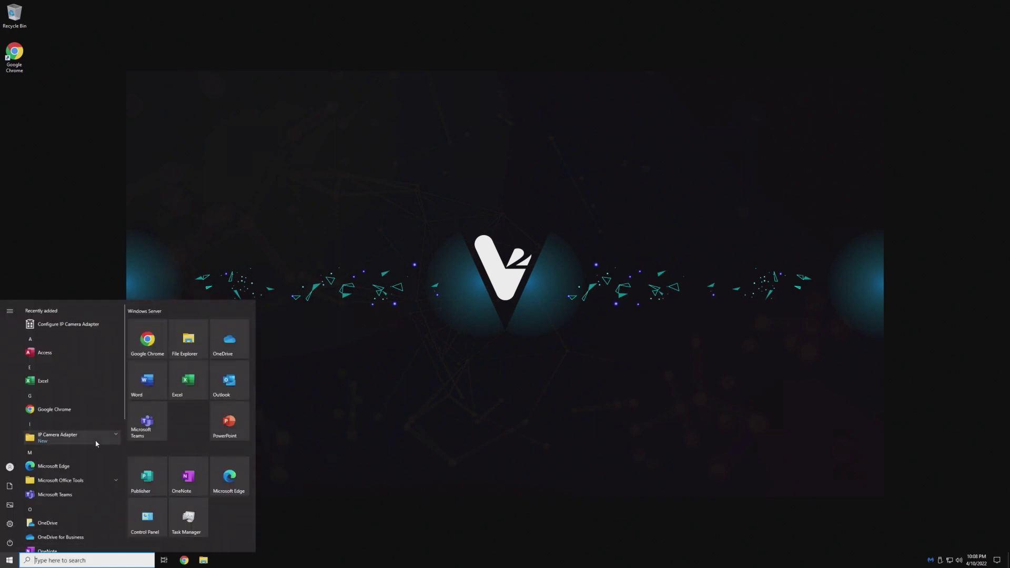
pyautogui.click(10, 524)
pyautogui.click(190, 126)
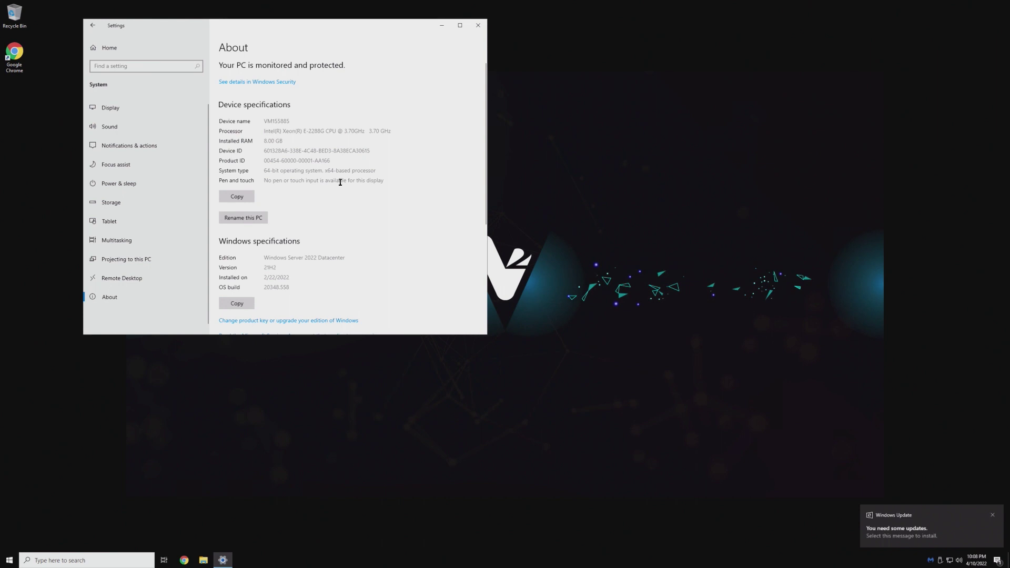
pyautogui.click(95, 32)
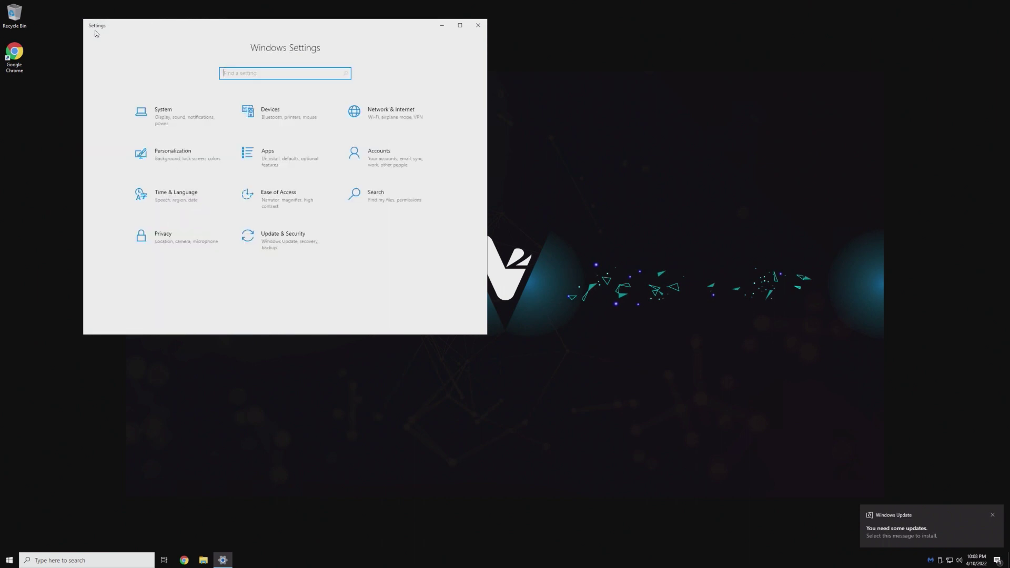
# Step: Resize and maximize the Settings window, then restore and close it
pyautogui.moveTo(375, 34); pyautogui.dragTo(579, 2)
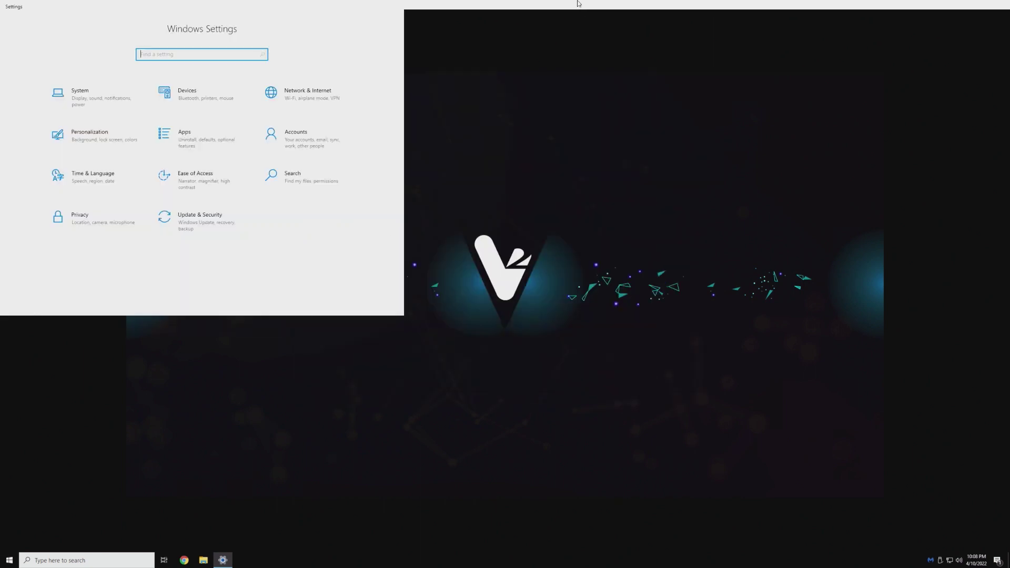
pyautogui.moveTo(439, 3); pyautogui.dragTo(494, 147)
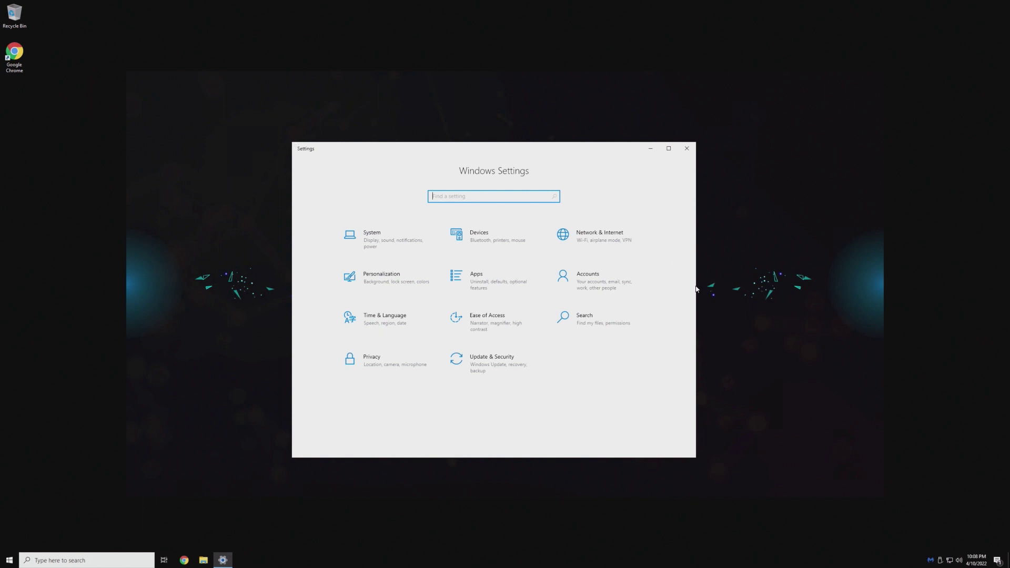
pyautogui.moveTo(695, 289); pyautogui.dragTo(778, 289)
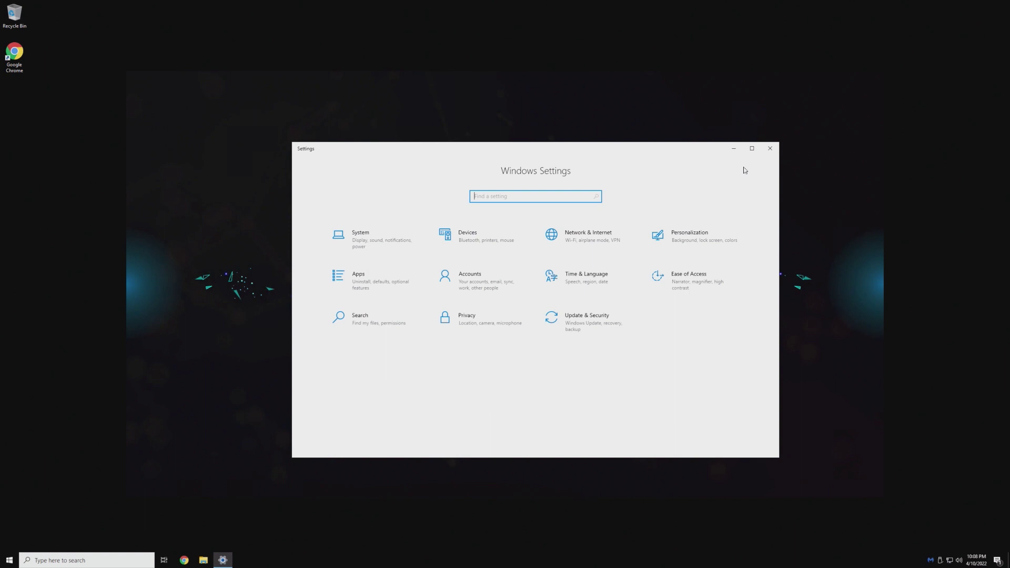
pyautogui.click(752, 149)
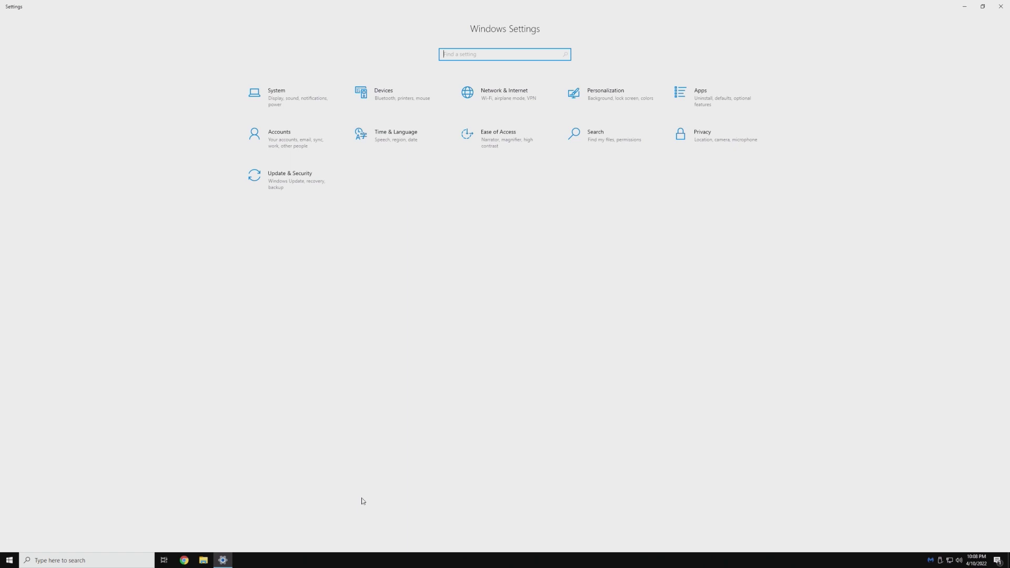
pyautogui.doubleClick(488, 6)
pyautogui.click(664, 106)
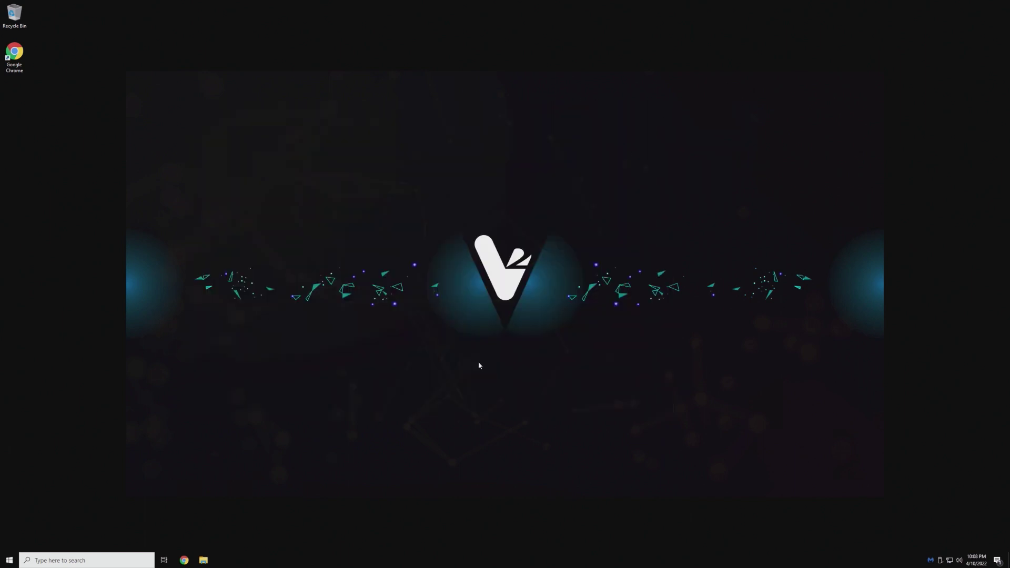
pyautogui.click(9, 560)
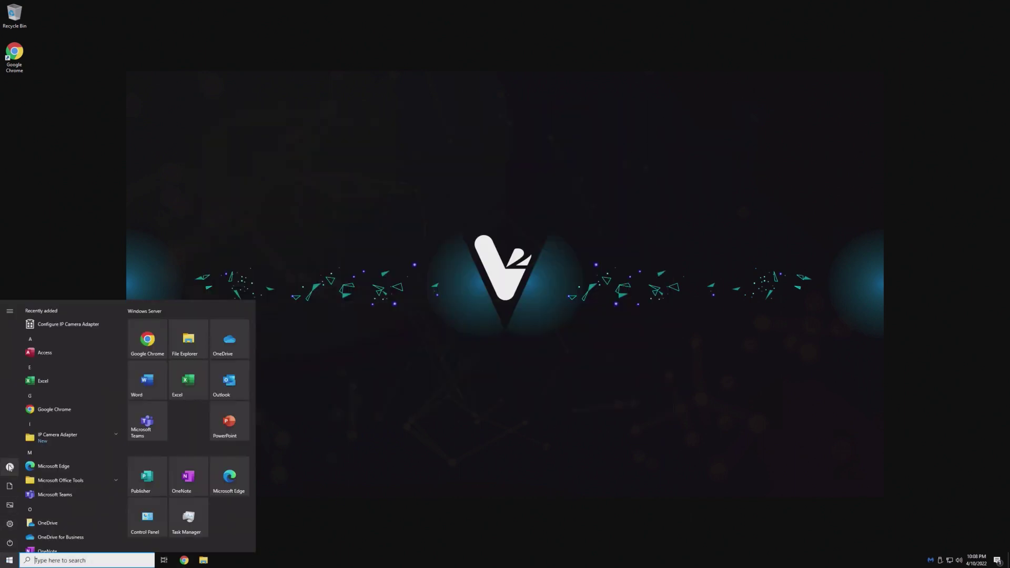
# Step: Launch Chrome, search 'windows 365', and open Microsoft's Windows 365 Cloud PC page
pyautogui.click(148, 339)
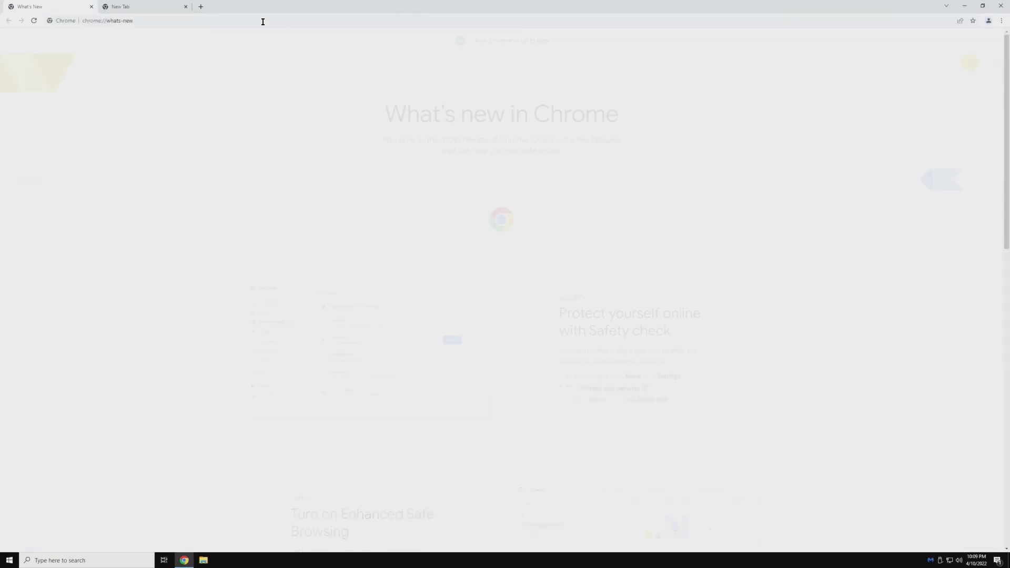
pyautogui.click(263, 21)
pyautogui.write('windows ')
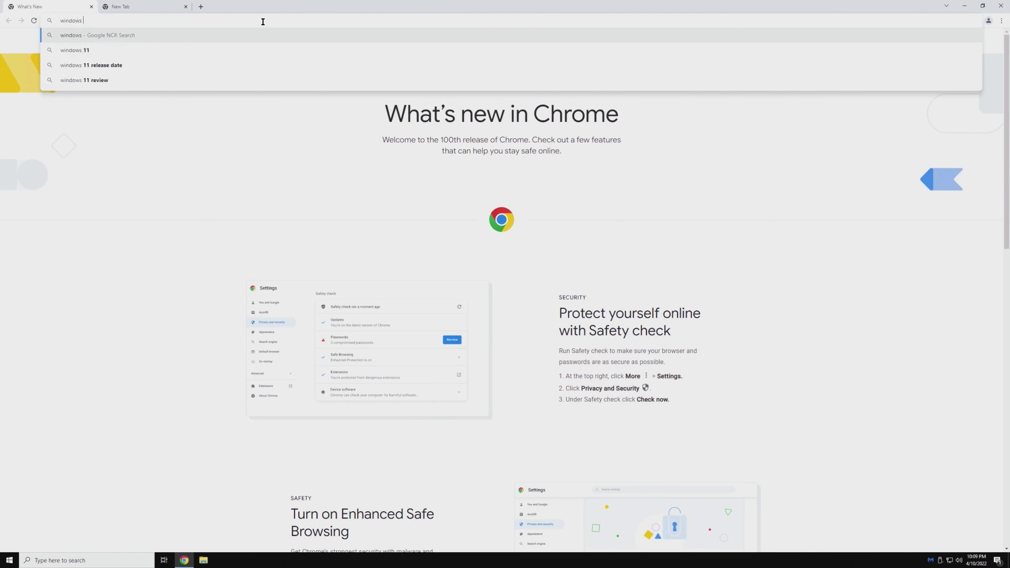
pyautogui.write('365')
pyautogui.press('Return')
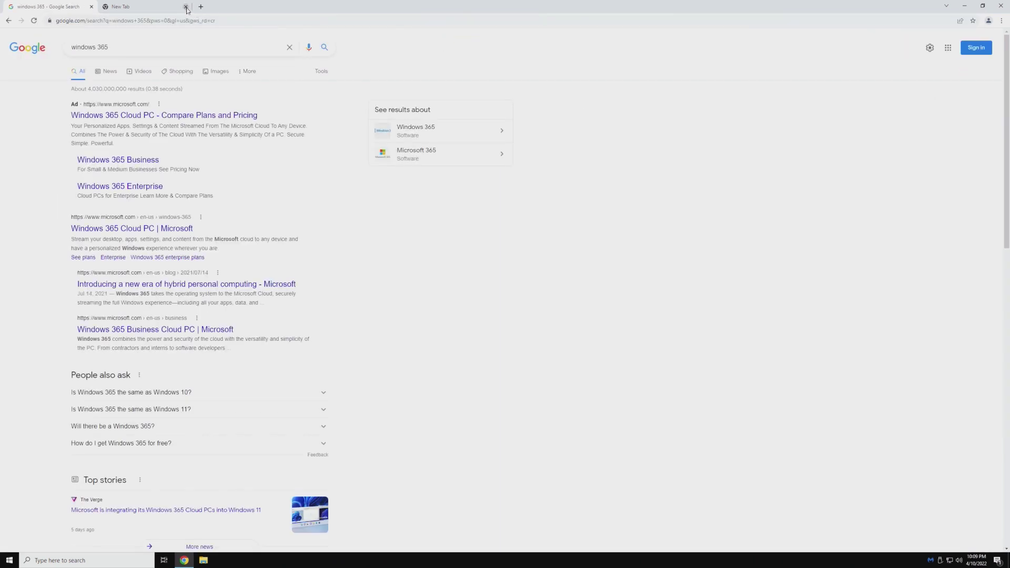
pyautogui.click(186, 7)
pyautogui.click(120, 229)
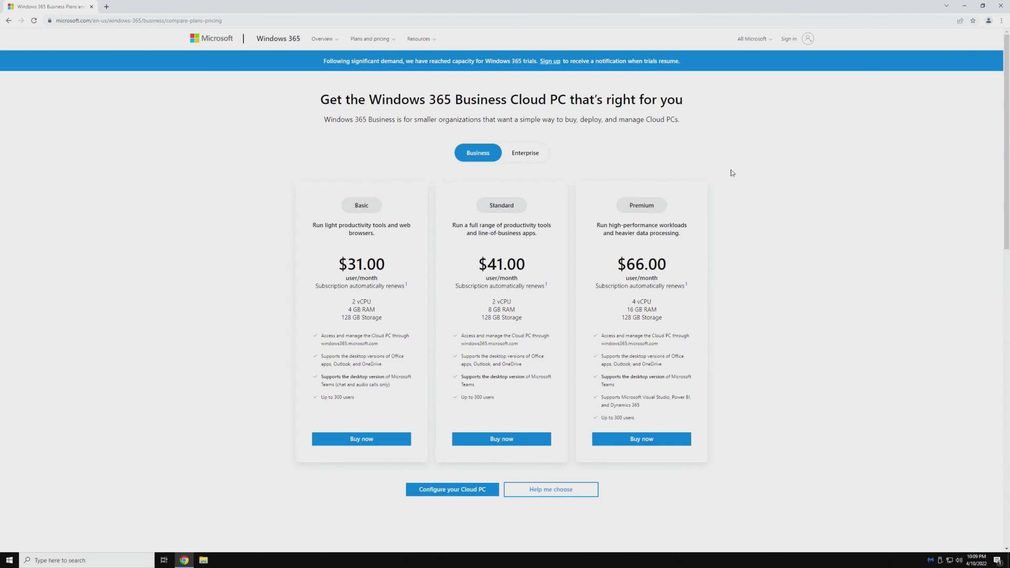
# Step: Close the Windows 365 pricing page, leaving only a blank new tab
pyautogui.click(762, 19)
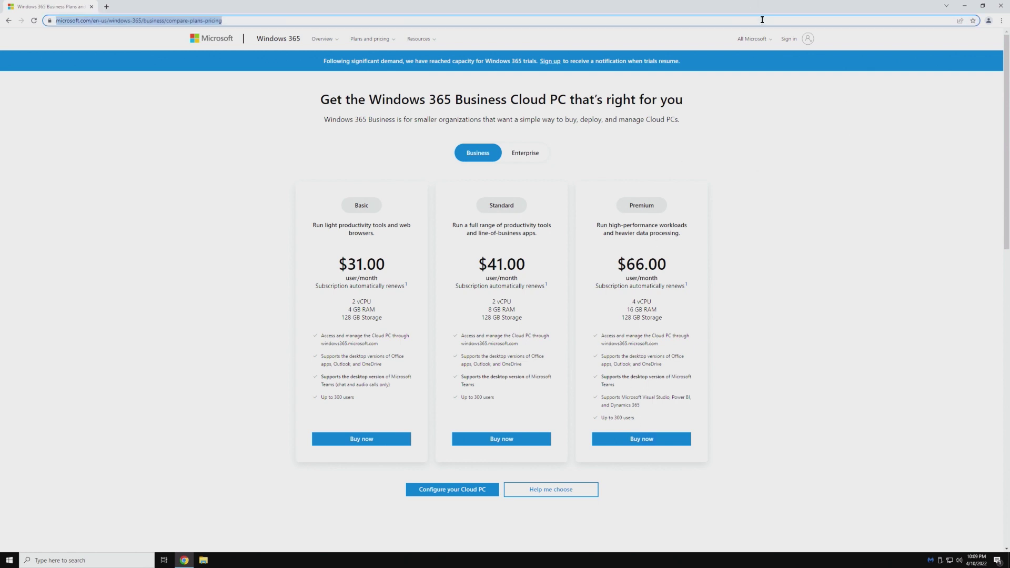
pyautogui.click(106, 6)
pyautogui.click(91, 6)
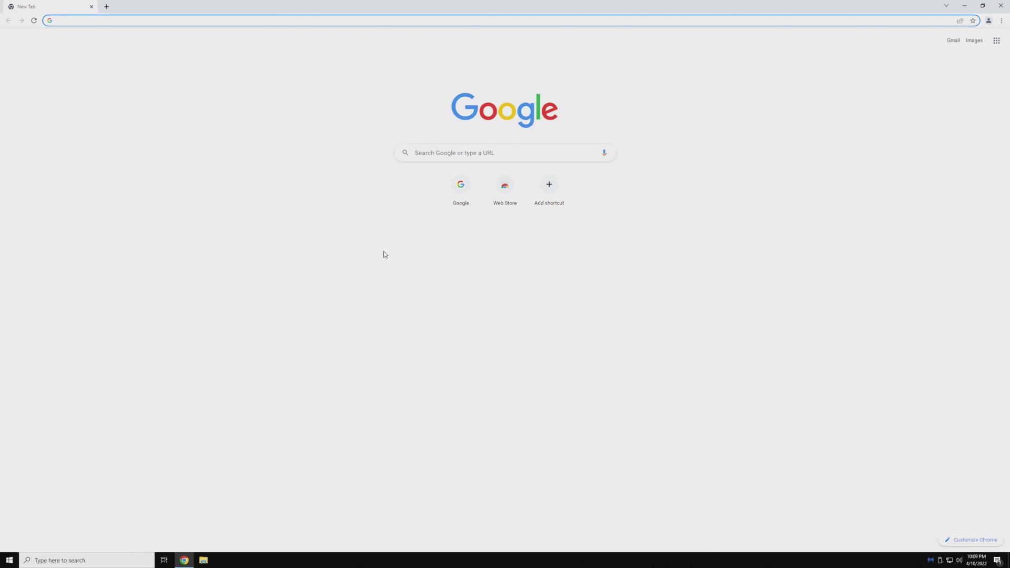
# Step: Search Google for 'cameyo' and open the cameyo.com homepage
pyautogui.press('super+x')
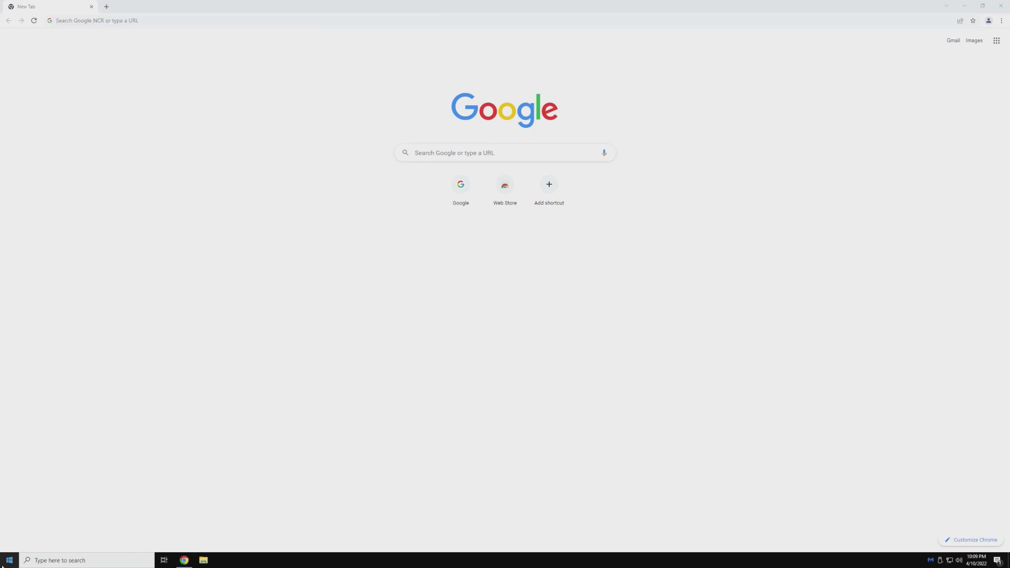
pyautogui.click(171, 410)
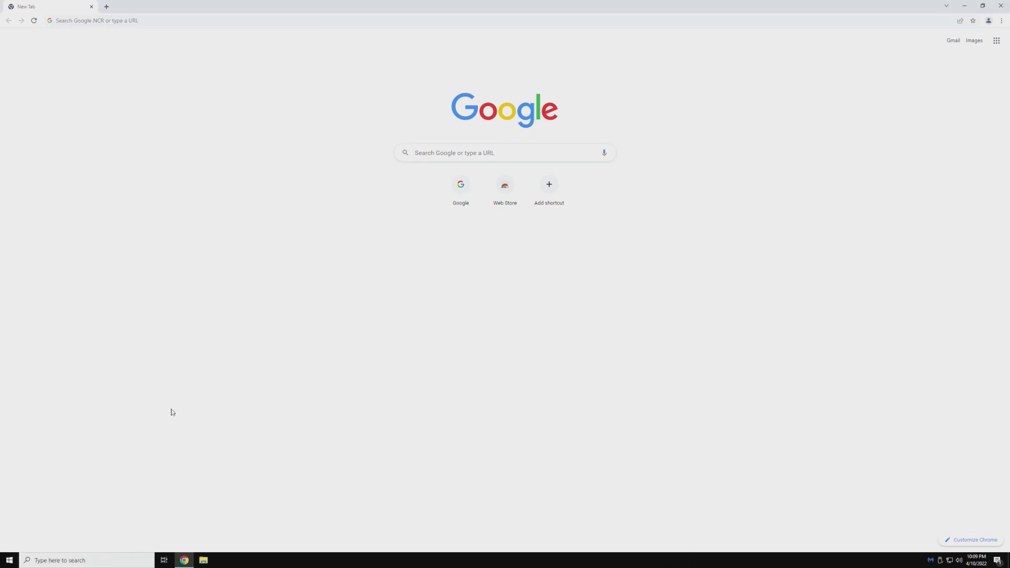
pyautogui.click(154, 20)
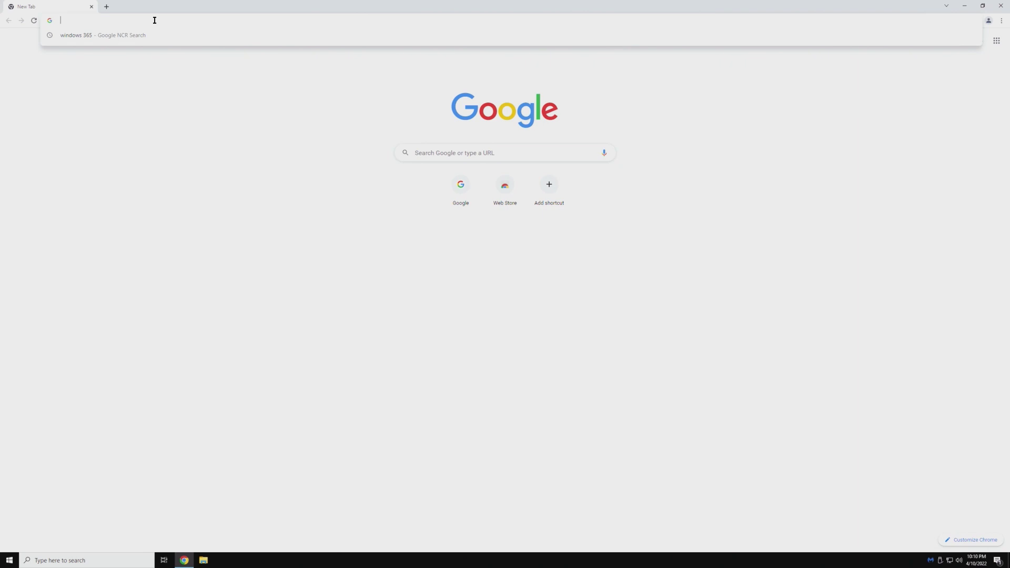
pyautogui.write('cameyo')
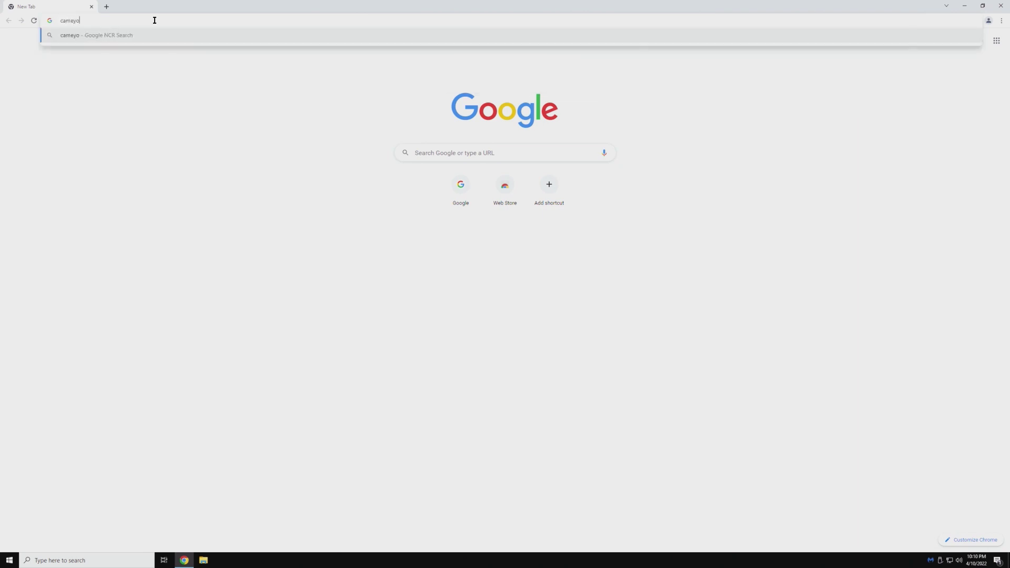
pyautogui.press('Return')
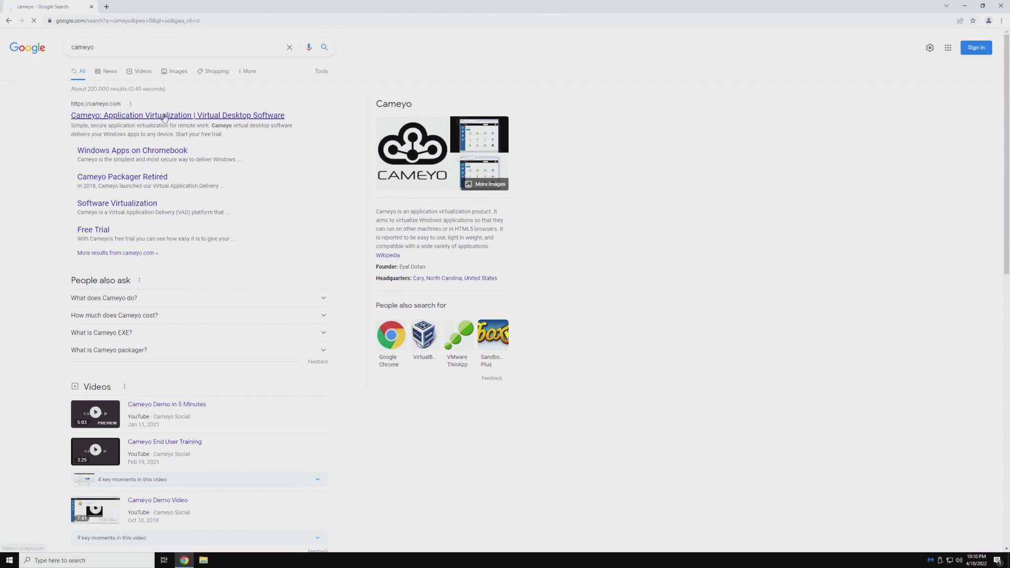
pyautogui.click(234, 114)
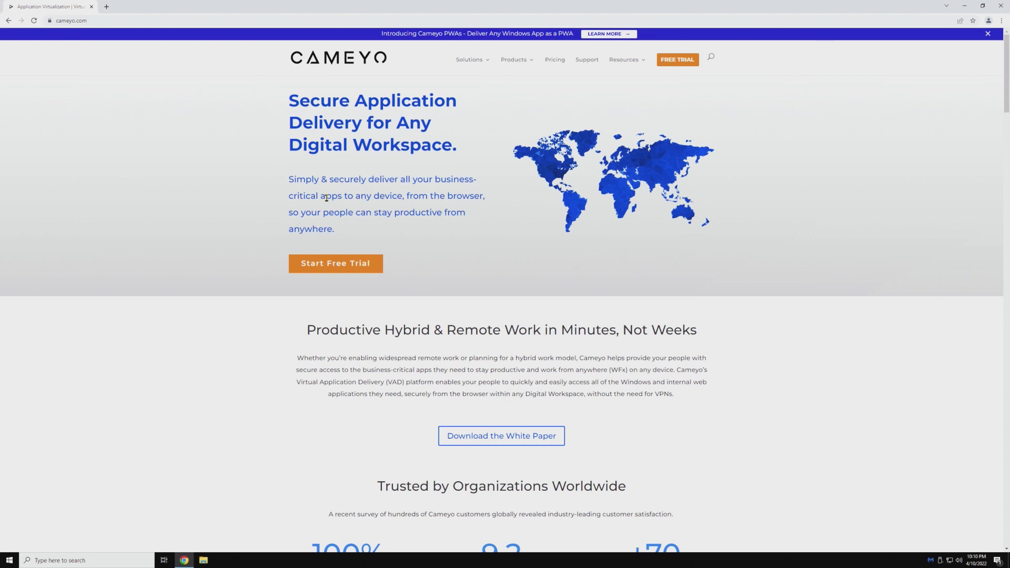
pyautogui.click(9, 560)
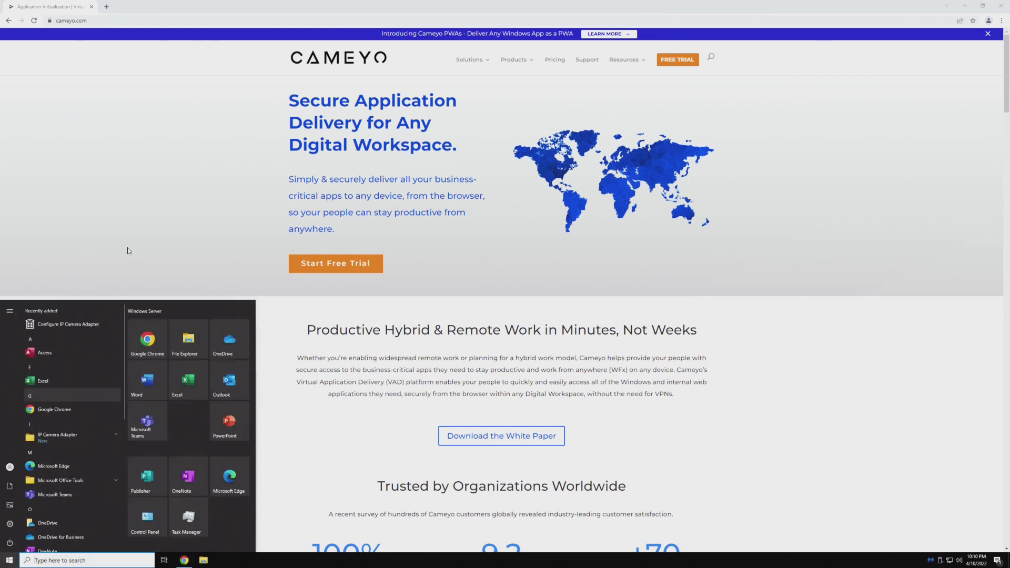
pyautogui.click(138, 225)
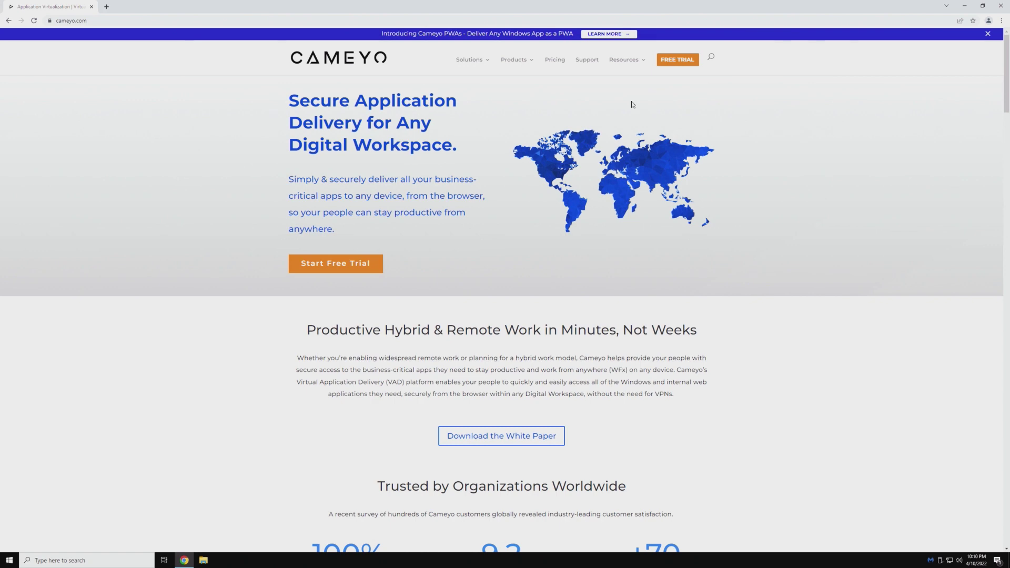
pyautogui.scroll(-3, 542, 378)
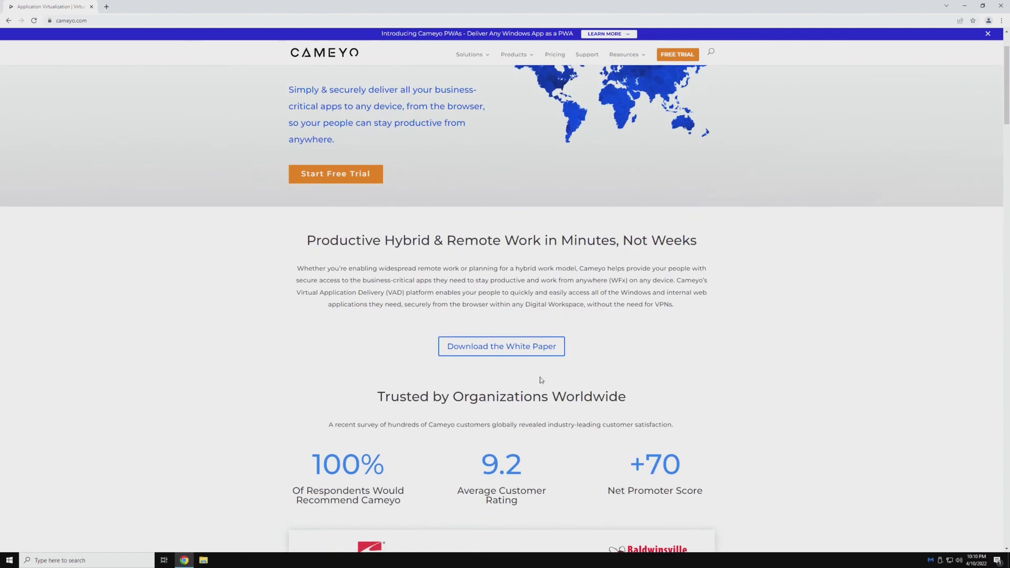
pyautogui.scroll(-5, 545, 415)
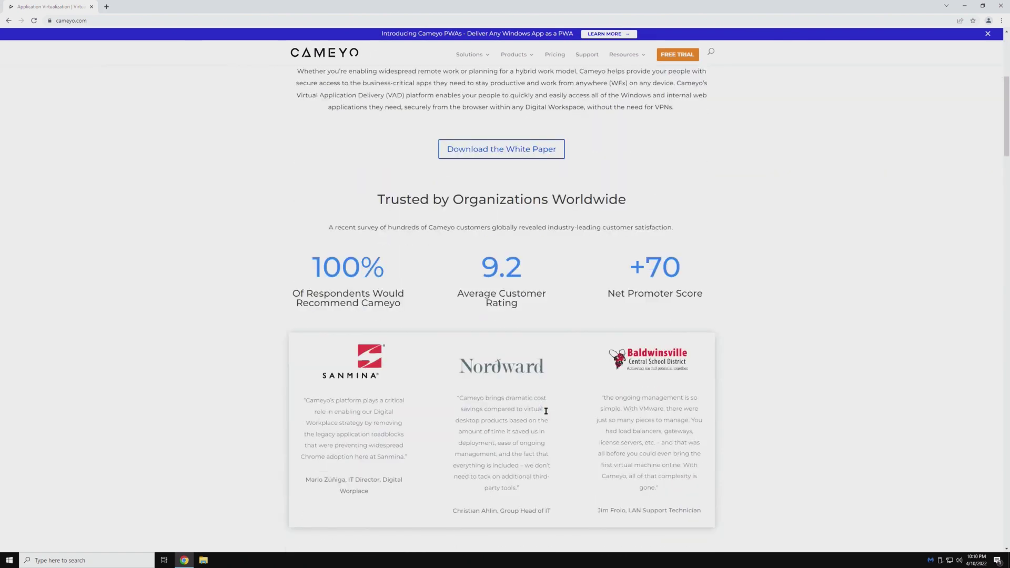
pyautogui.scroll(7, 354, 339)
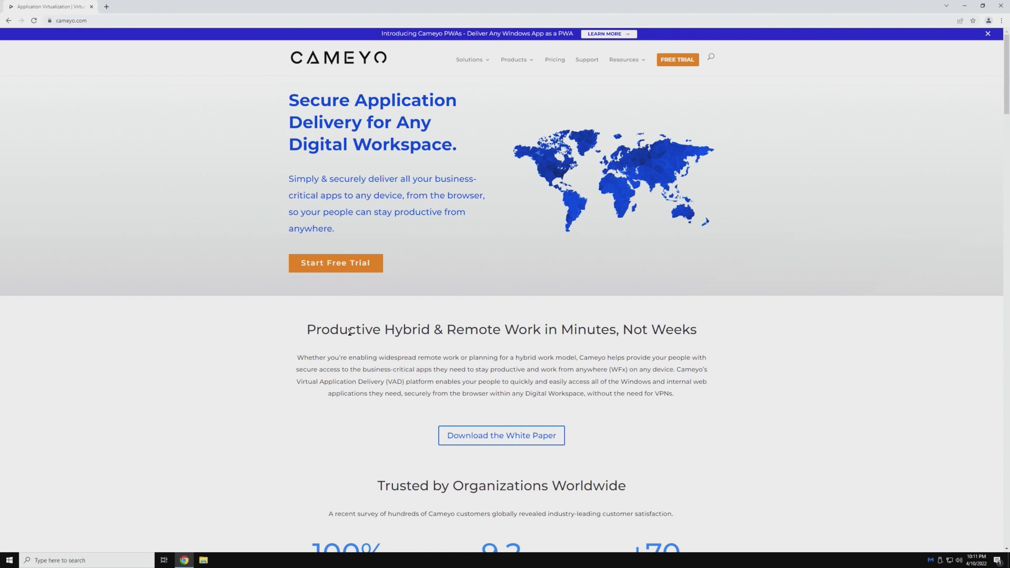
# Step: Open the server's Local Disk (C:) in File Explorer to view its folders
pyautogui.click(203, 560)
pyautogui.click(333, 255)
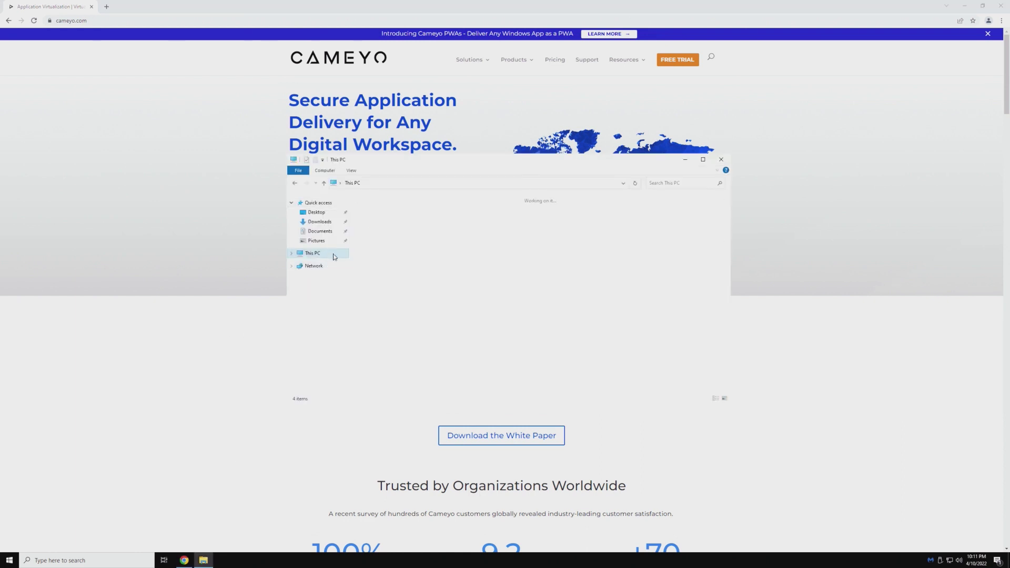
pyautogui.click(378, 290)
pyautogui.doubleClick(379, 290)
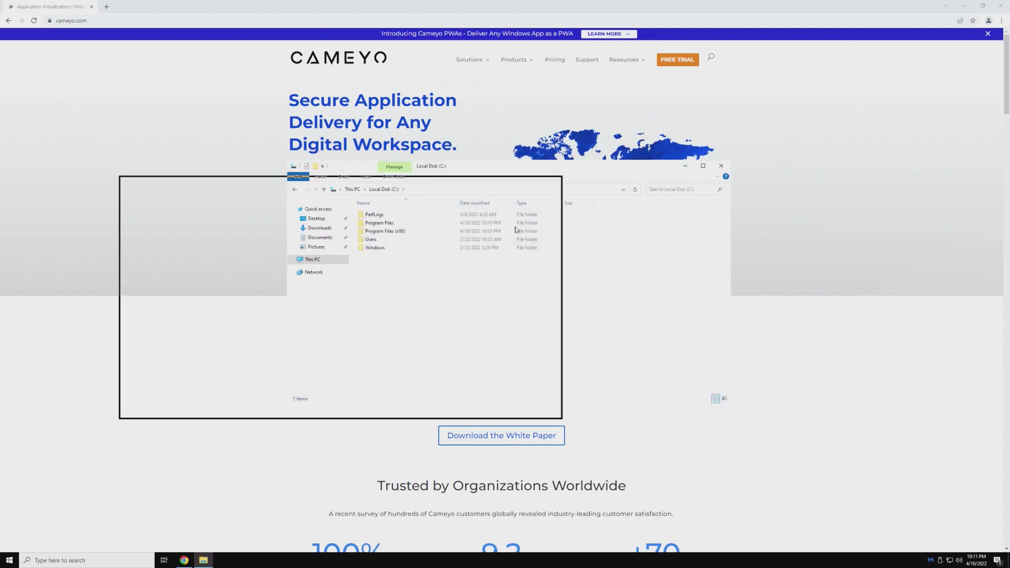
# Step: Move Explorer aside and end the remote session from the Win+X menu
pyautogui.moveTo(516, 230); pyautogui.dragTo(857, 212)
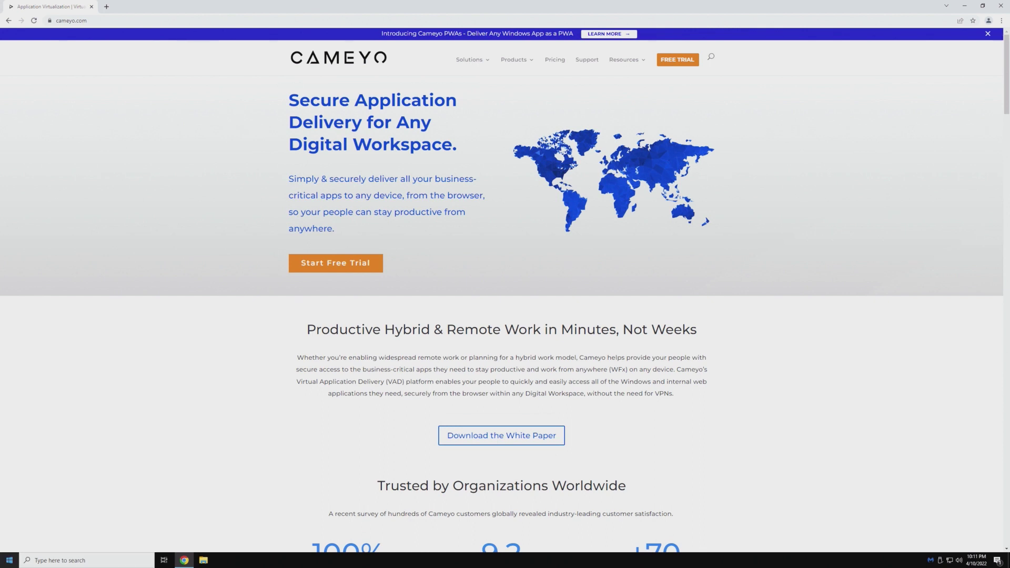
pyautogui.rightClick(9, 559)
pyautogui.click(53, 464)
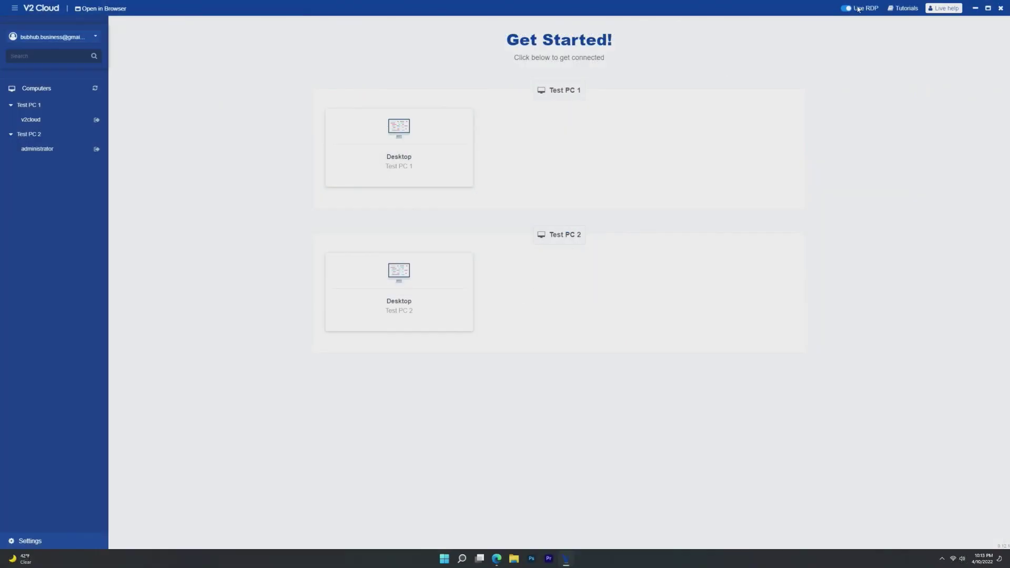
# Step: Close the V2 Cloud client and open the plans' CPU, memory and storage specs
pyautogui.click(1002, 6)
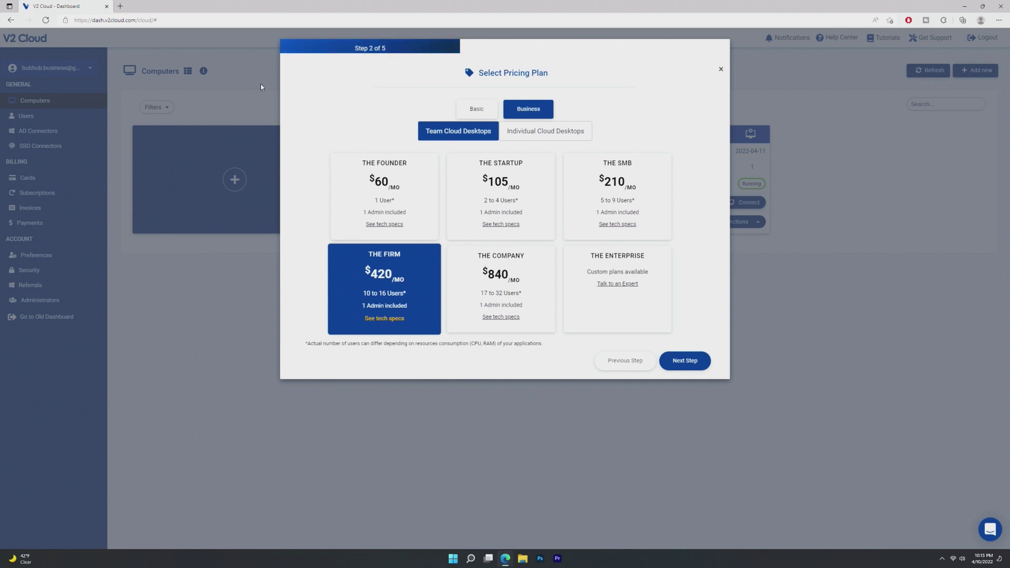
pyautogui.click(384, 318)
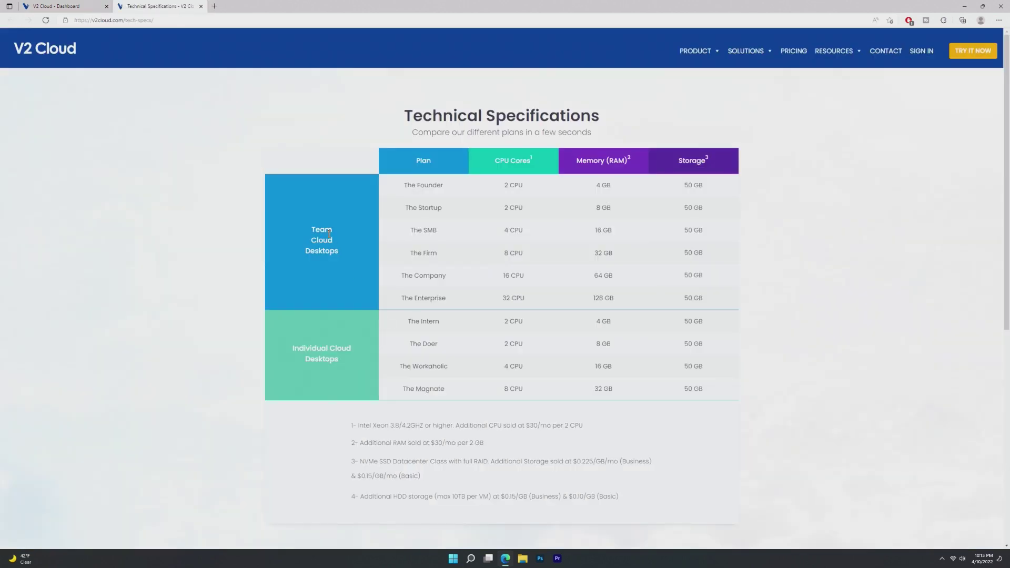